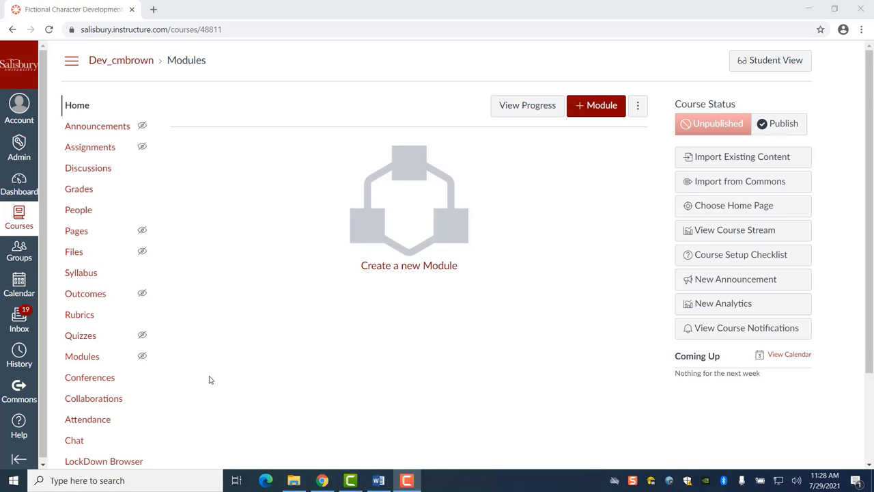
# Import the "Template - SU Online and Hybrid Courses" from Commons into the Fictional Character Development Studies course.
pyautogui.click(21, 392)
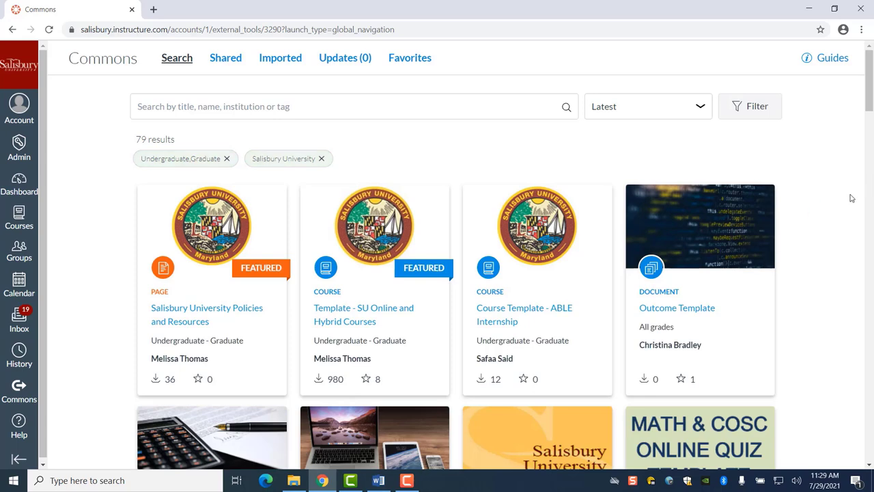
pyautogui.scroll(-1, 416, 207)
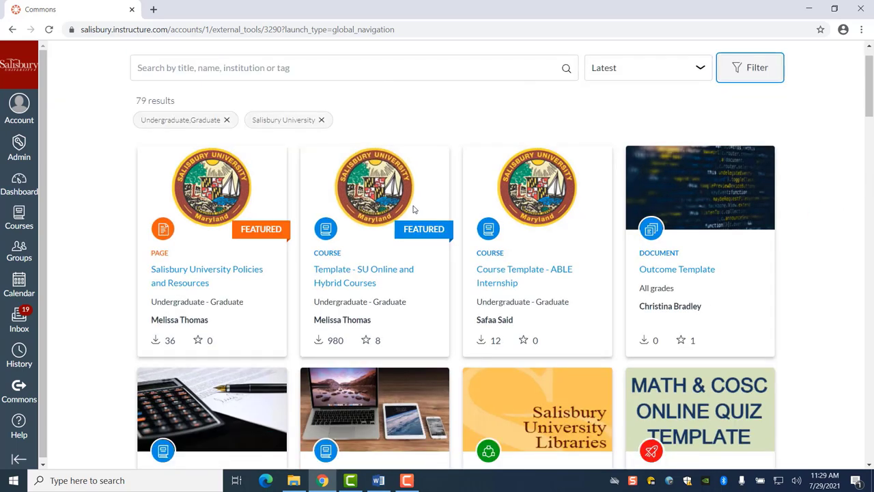
pyautogui.click(367, 283)
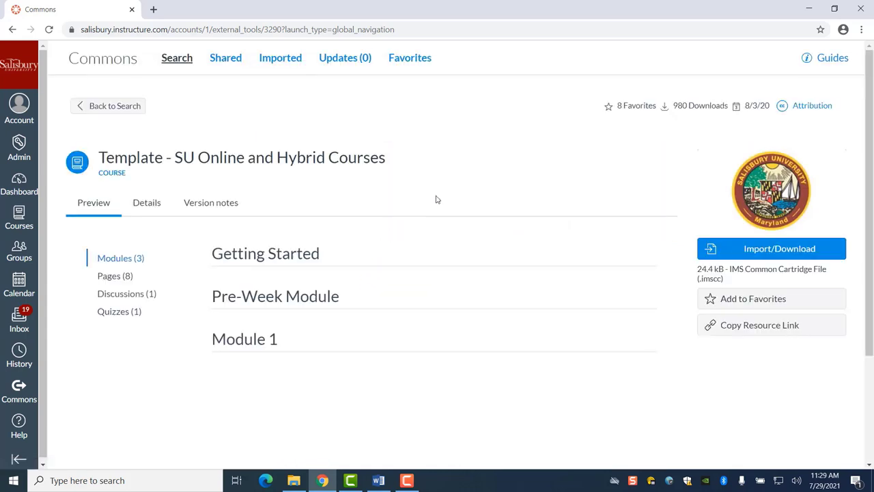
pyautogui.click(733, 251)
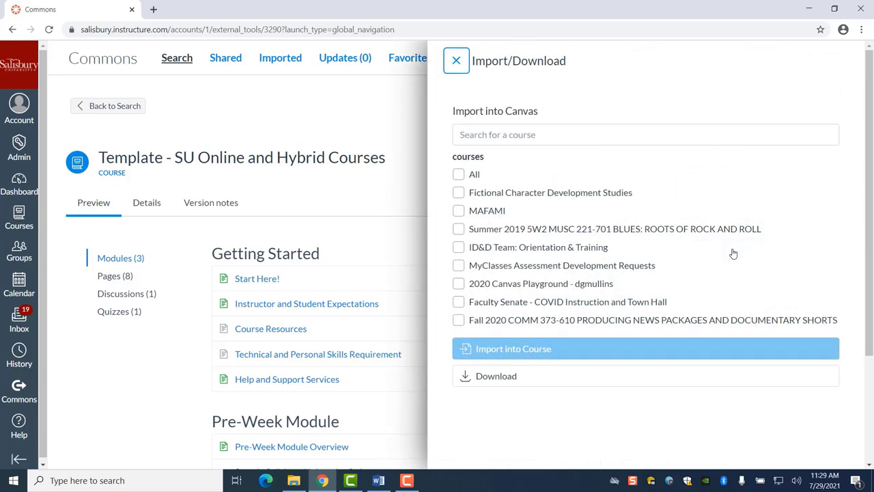
pyautogui.click(459, 193)
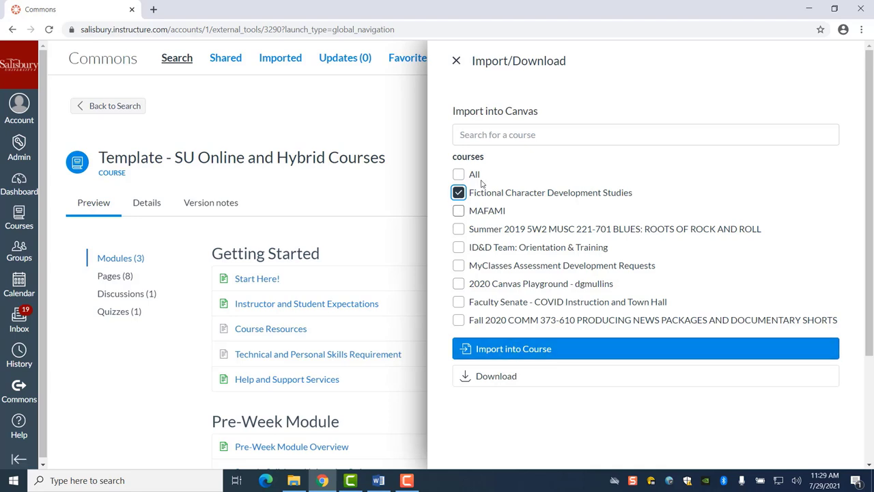
pyautogui.click(515, 349)
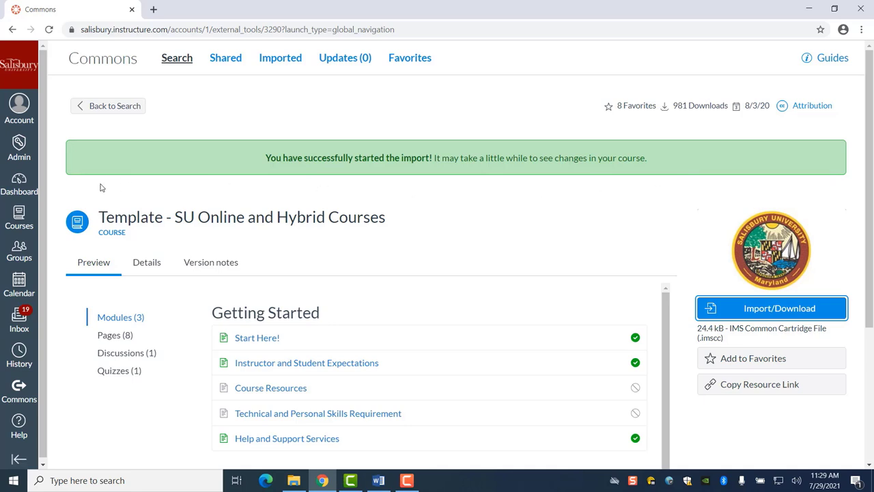
# Return to the Fictional Character Development Studies course and set its home page to Course Modules.
pyautogui.click(19, 183)
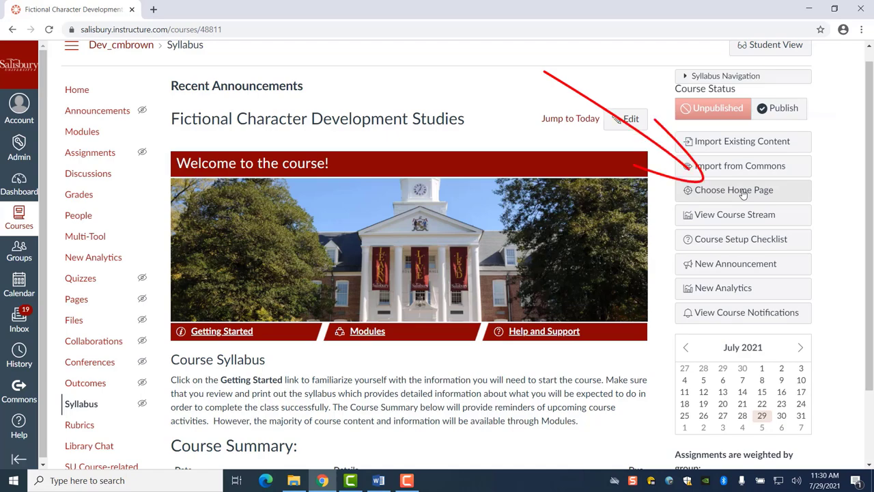
pyautogui.click(743, 193)
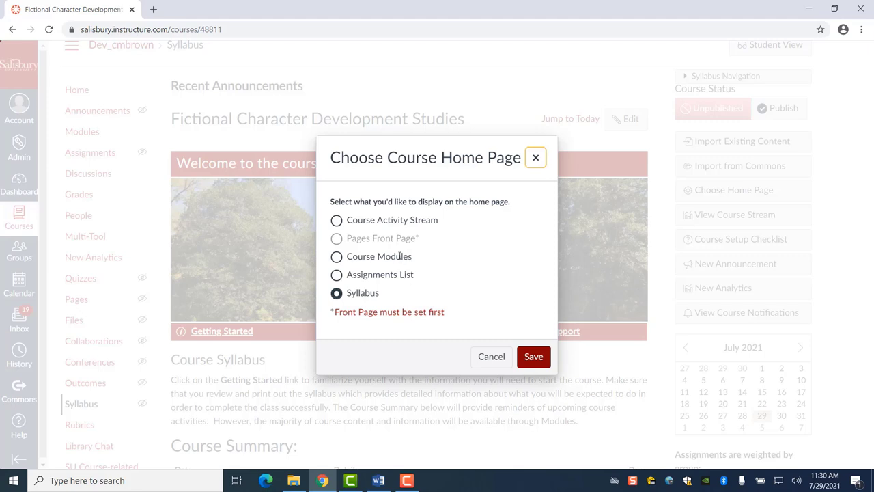
pyautogui.click(336, 257)
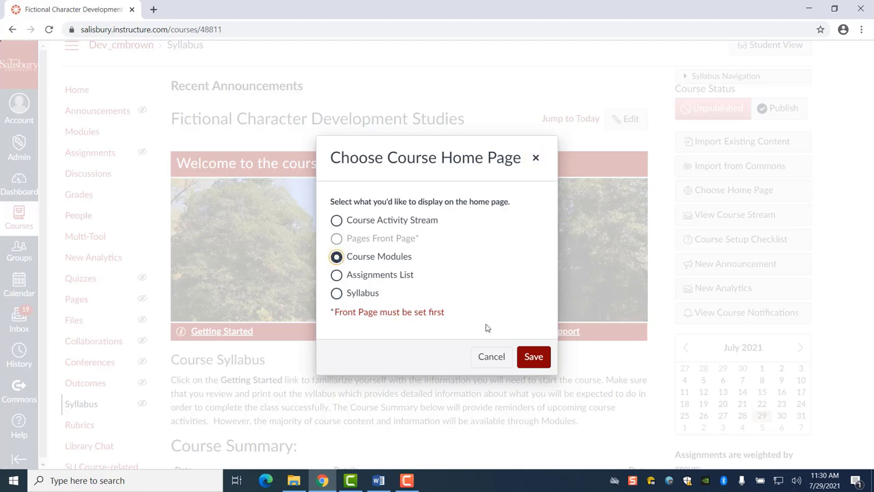
pyautogui.click(524, 365)
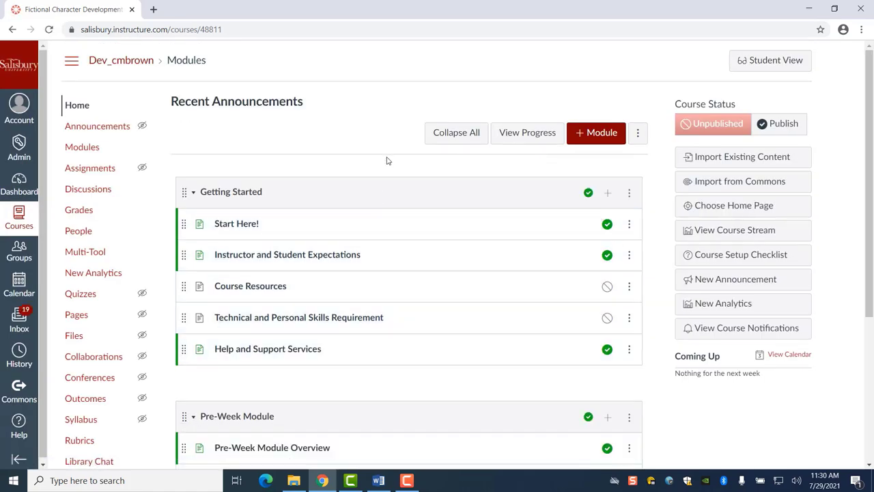
# Change the course home page to the Assignments List and save the choice.
pyautogui.scroll(-1, 387, 160)
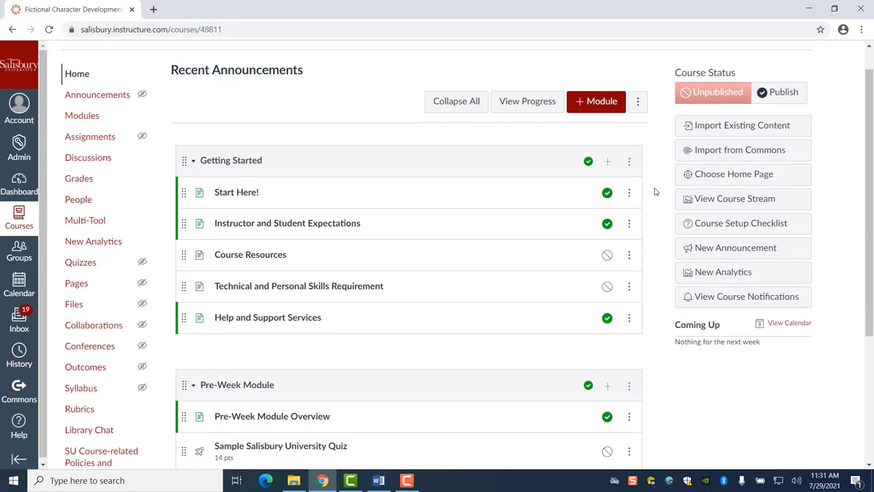
pyautogui.click(717, 176)
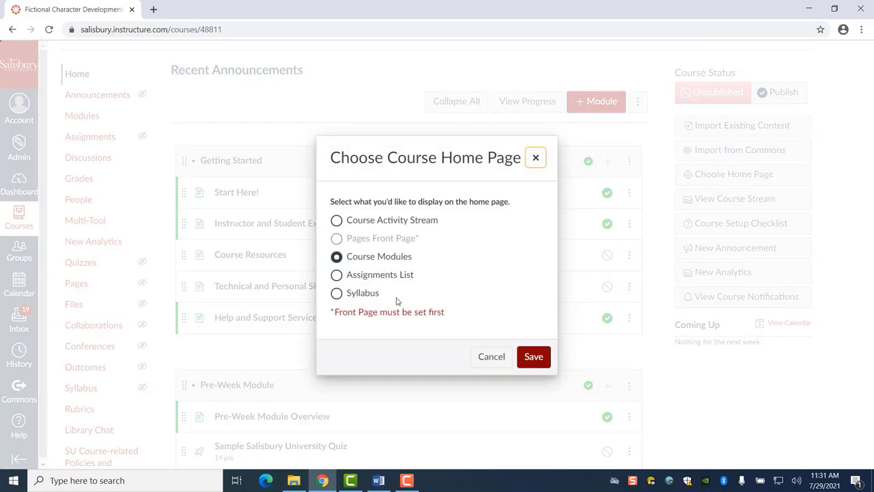
pyautogui.click(335, 275)
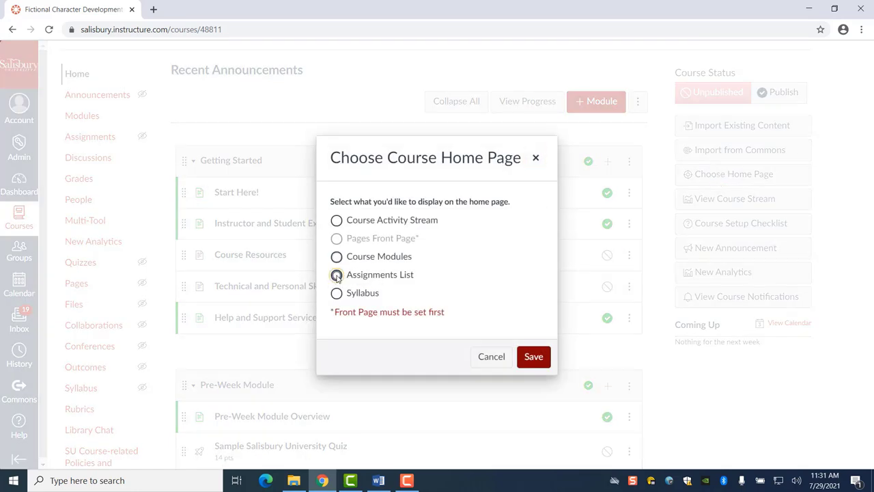
pyautogui.click(533, 355)
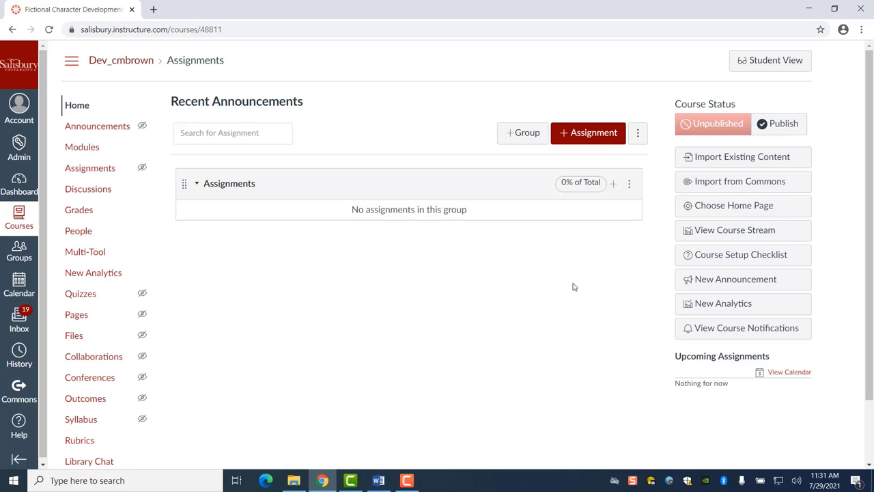
# Set the course home page to Syllabus, save it, and look over the resulting welcome page and course summary.
pyautogui.click(750, 205)
pyautogui.click(342, 294)
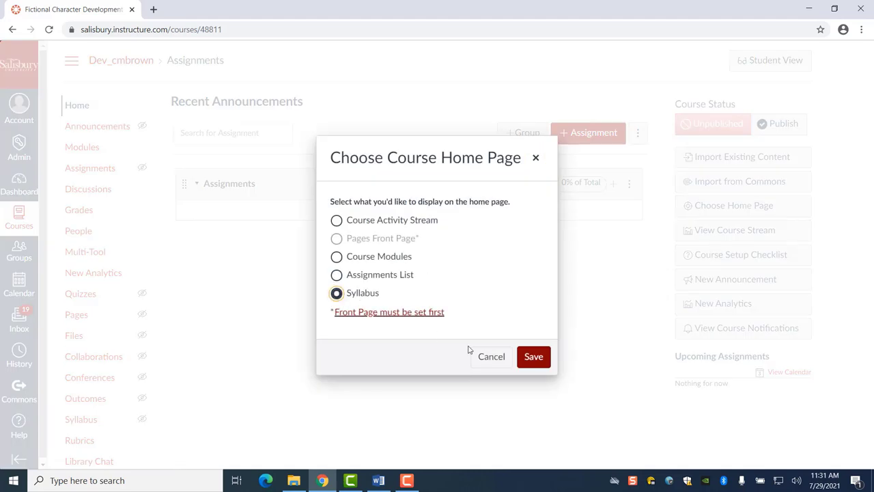
pyautogui.click(539, 360)
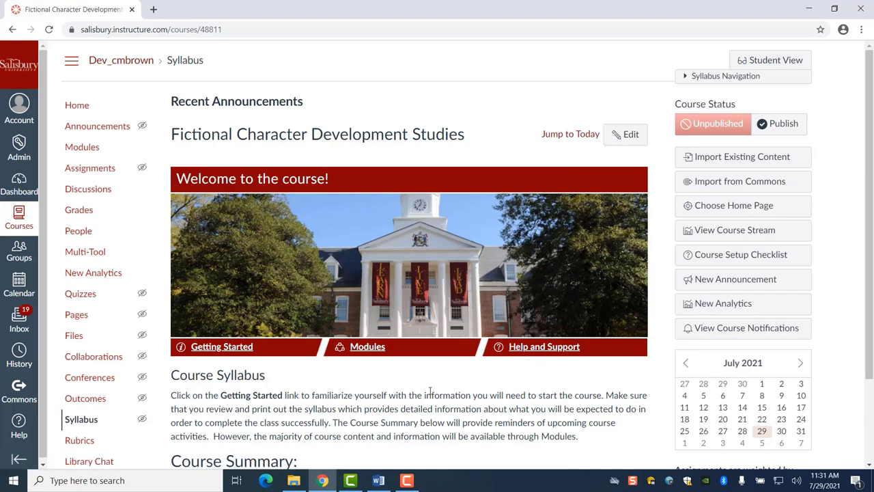
pyautogui.scroll(-1, 430, 391)
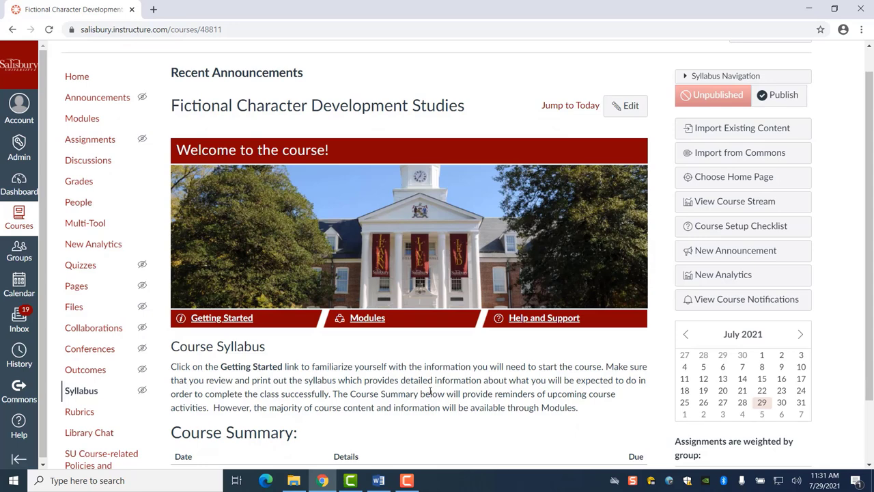
pyautogui.scroll(1, 430, 390)
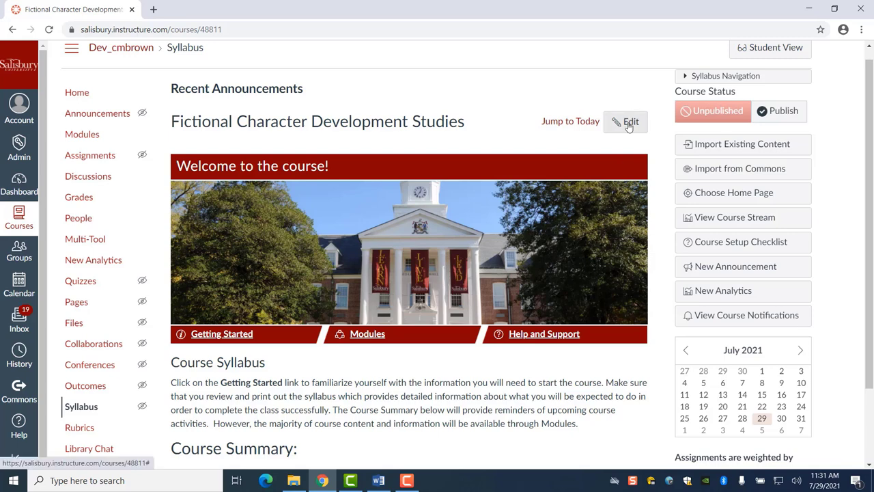
pyautogui.scroll(-3, 443, 332)
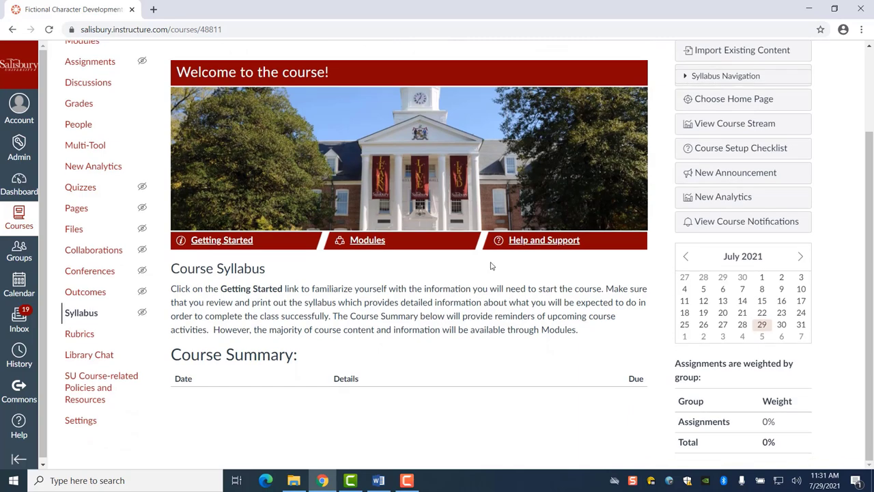
pyautogui.scroll(2, 490, 266)
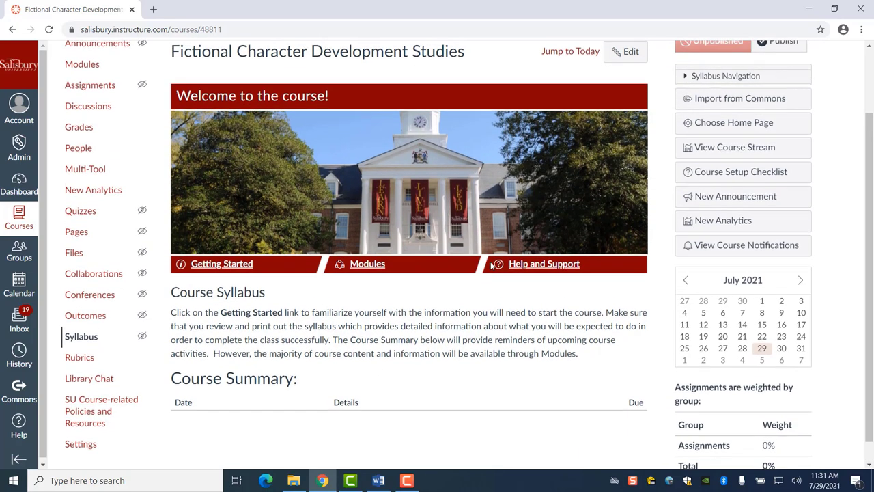
pyautogui.scroll(1, 491, 265)
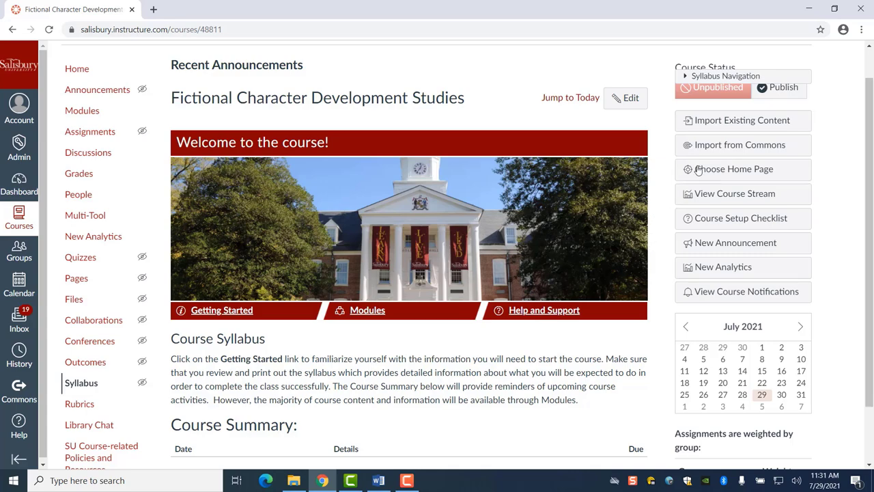
# Check the home page choices without saving, and set the Start Here! page as the front page in the course's Pages.
pyautogui.click(735, 171)
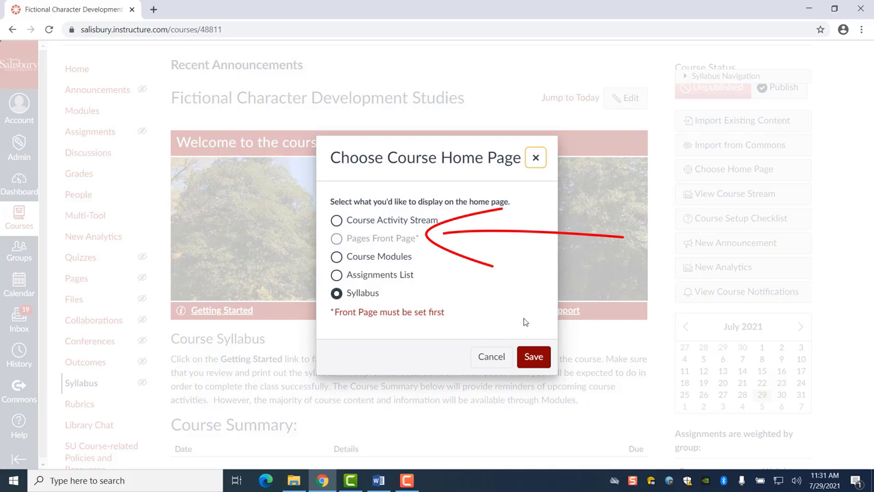
pyautogui.click(490, 358)
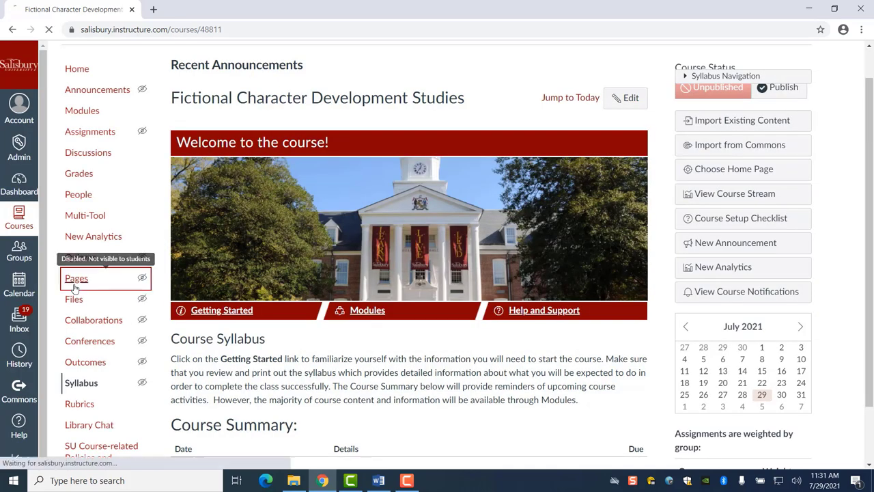
pyautogui.click(75, 278)
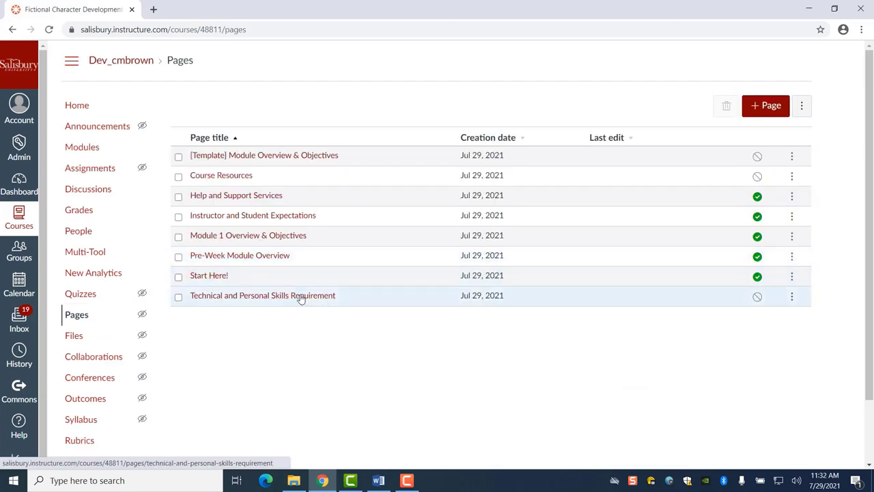
pyautogui.click(791, 276)
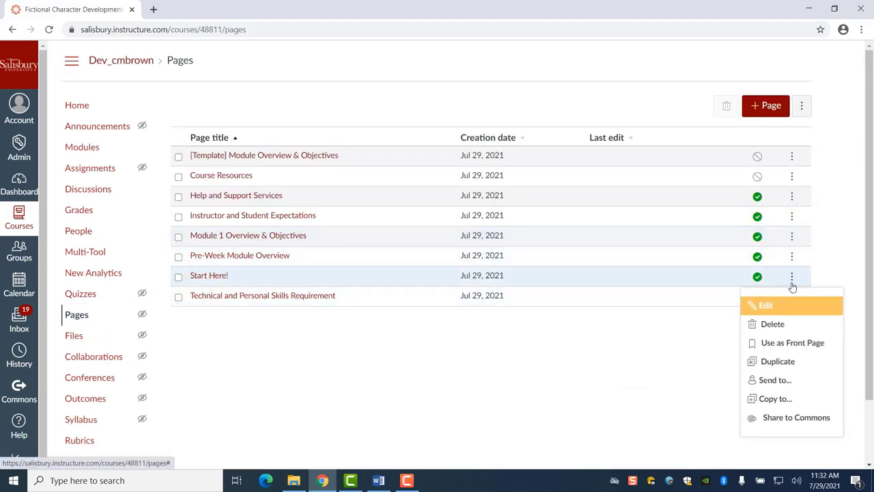
pyautogui.click(786, 343)
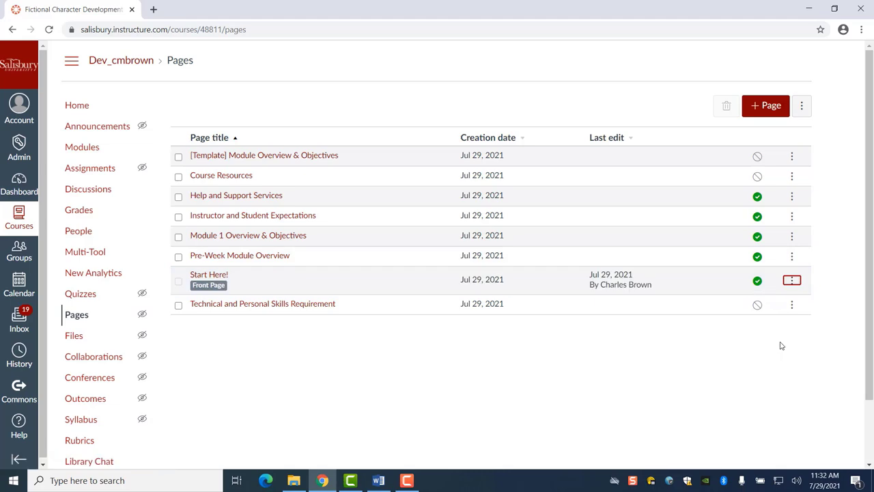
# Set the course home page to Pages Front Page, save it, and review the displayed page.
pyautogui.click(77, 108)
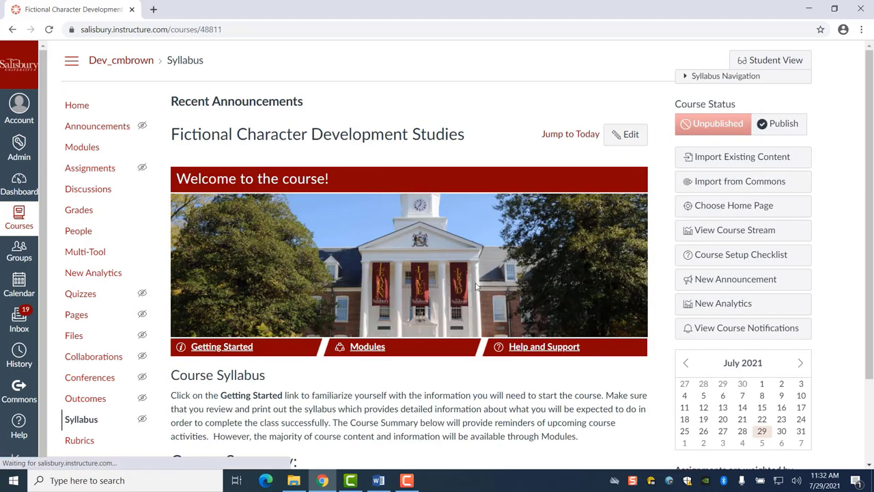
pyautogui.click(733, 205)
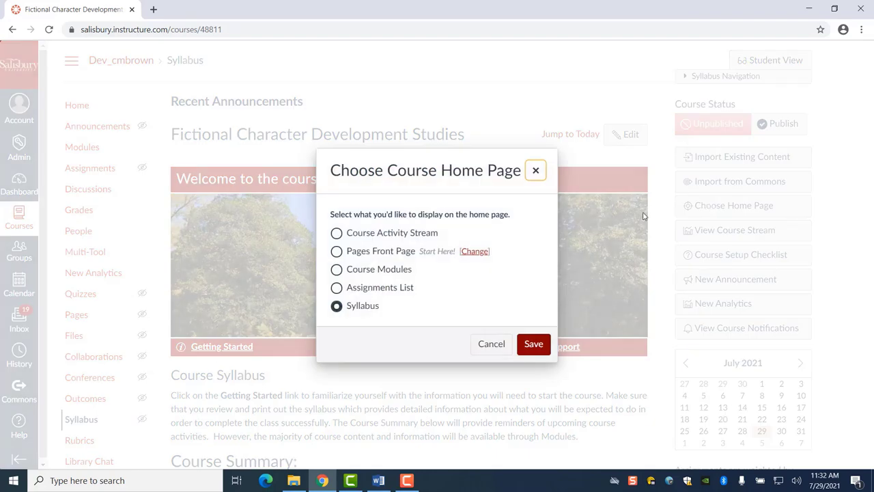
pyautogui.click(336, 251)
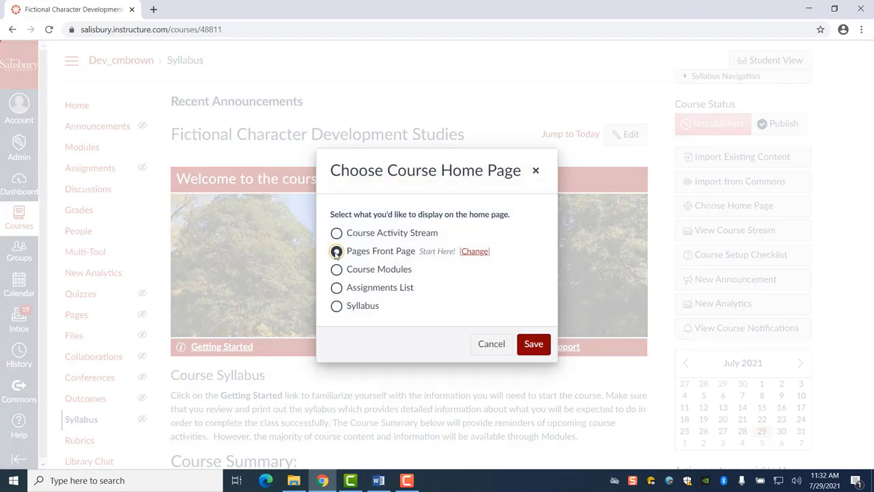
pyautogui.click(534, 346)
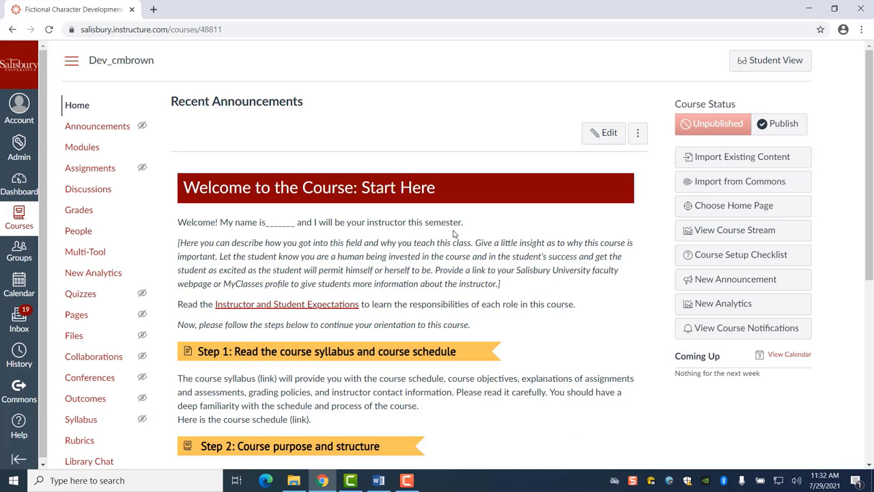
pyautogui.scroll(-3, 453, 234)
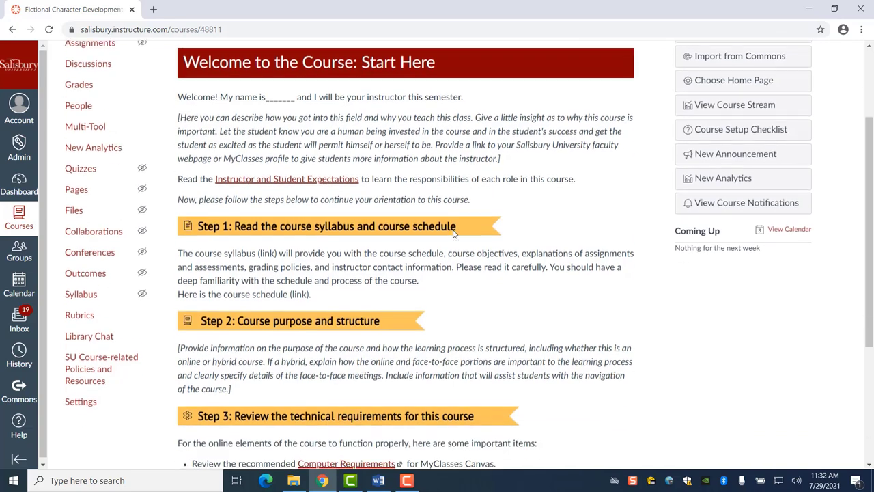
pyautogui.scroll(5, 453, 234)
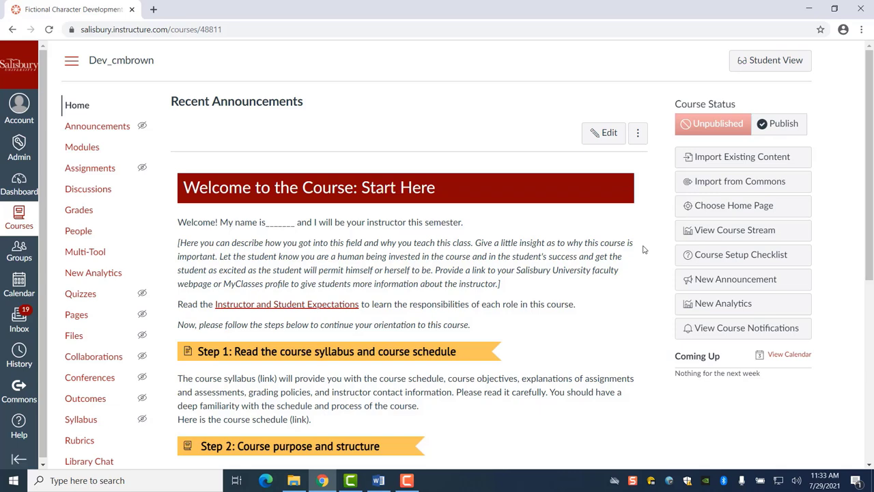
# Upload the Word document Syllabus ex from the Documents folder to the course's Files.
pyautogui.click(74, 335)
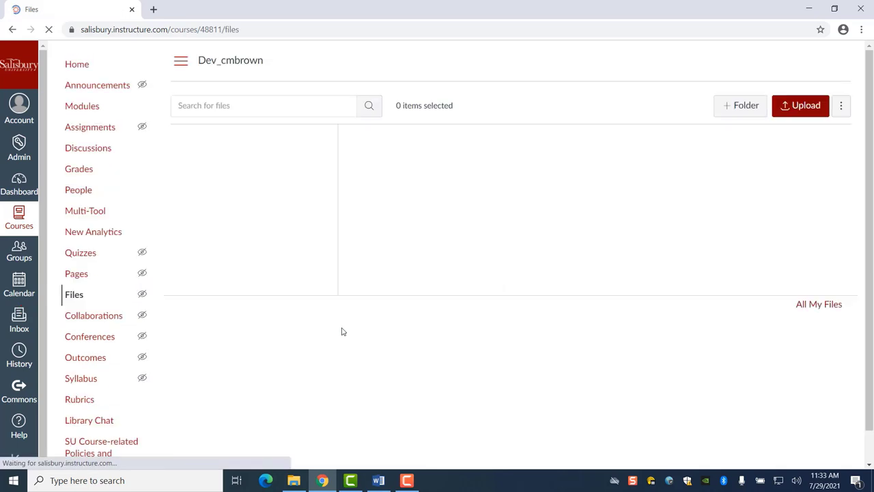
pyautogui.click(793, 109)
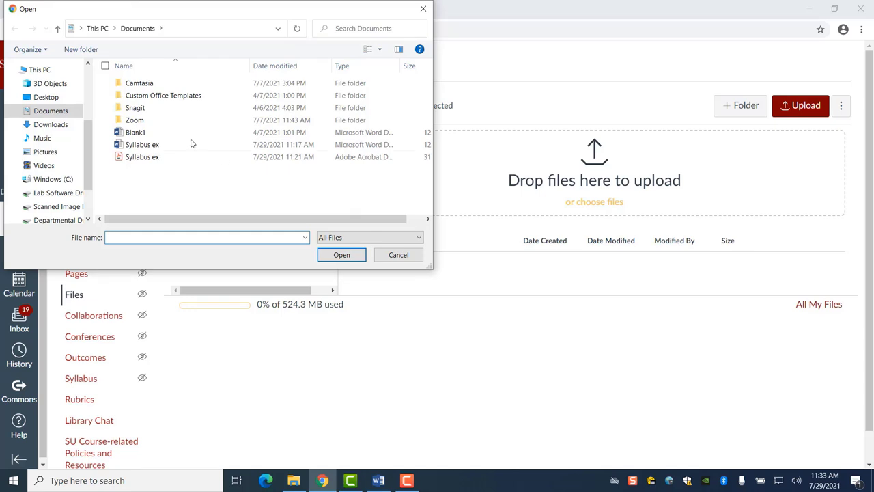
pyautogui.click(140, 144)
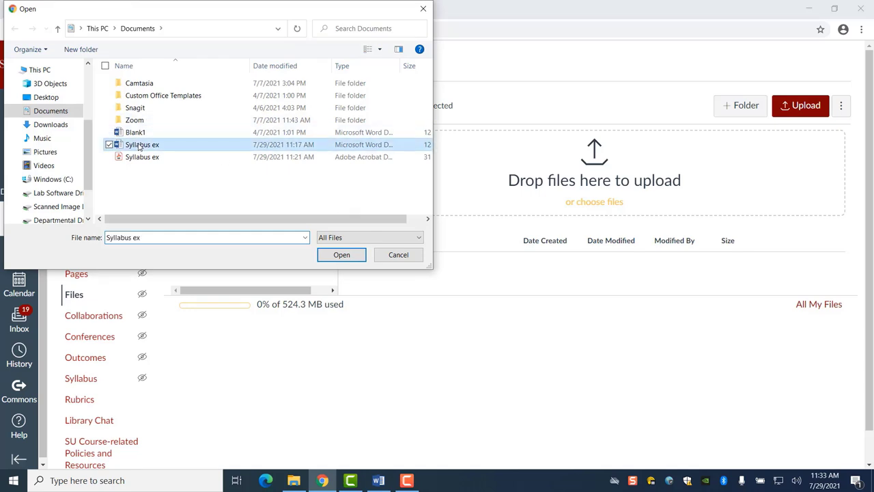
pyautogui.click(330, 255)
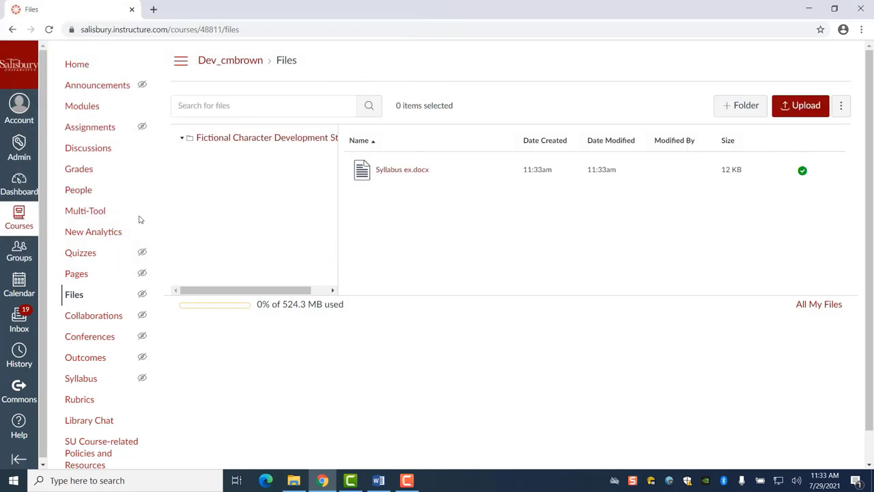
# Open the course home page for editing and add an empty line above the course syllabus paragraph under Step 1.
pyautogui.click(75, 64)
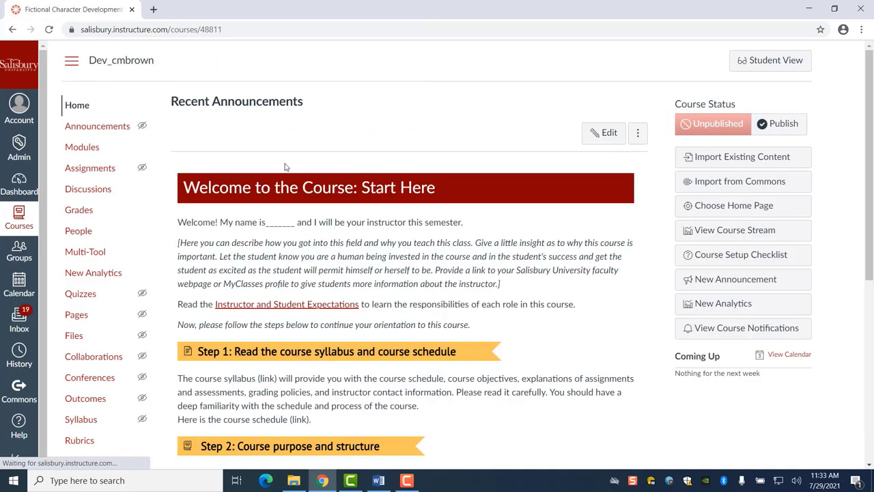
pyautogui.click(604, 133)
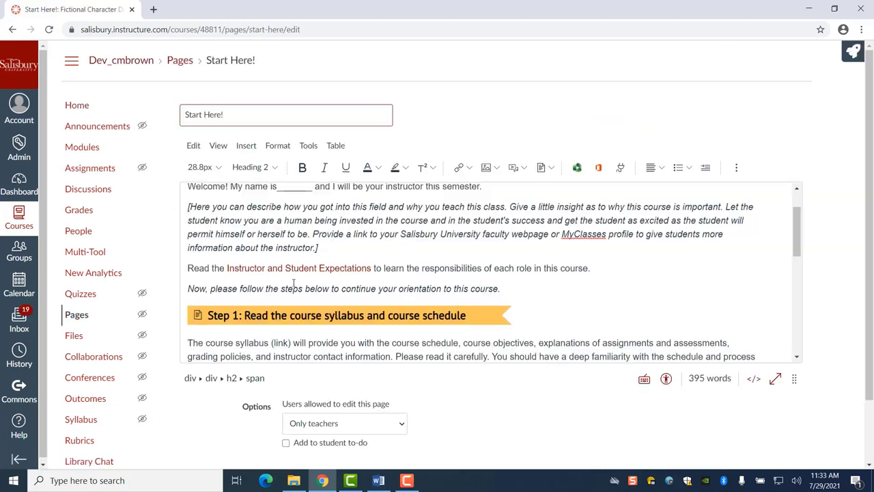
pyautogui.scroll(-2, 293, 282)
pyautogui.click(465, 256)
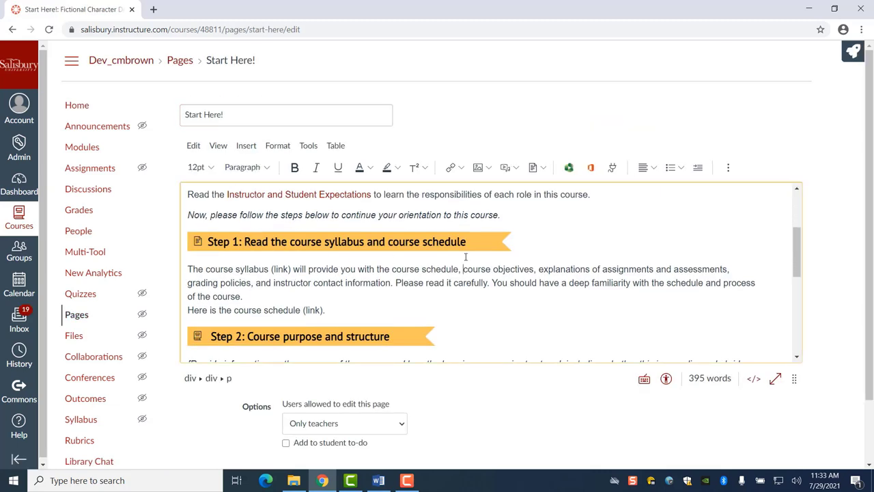
pyautogui.click(190, 267)
pyautogui.press('Return')
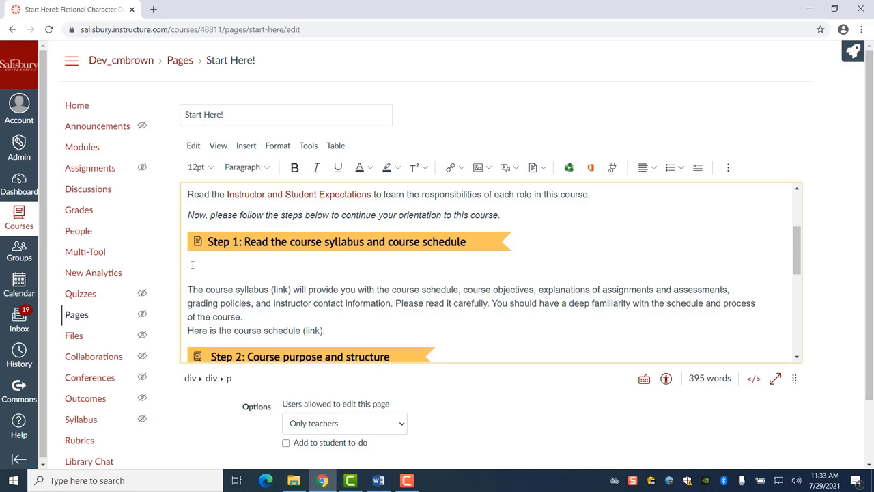
# Insert the course document Syllabus ex.docx on the empty line under Step 1 and save the page.
pyautogui.click(240, 150)
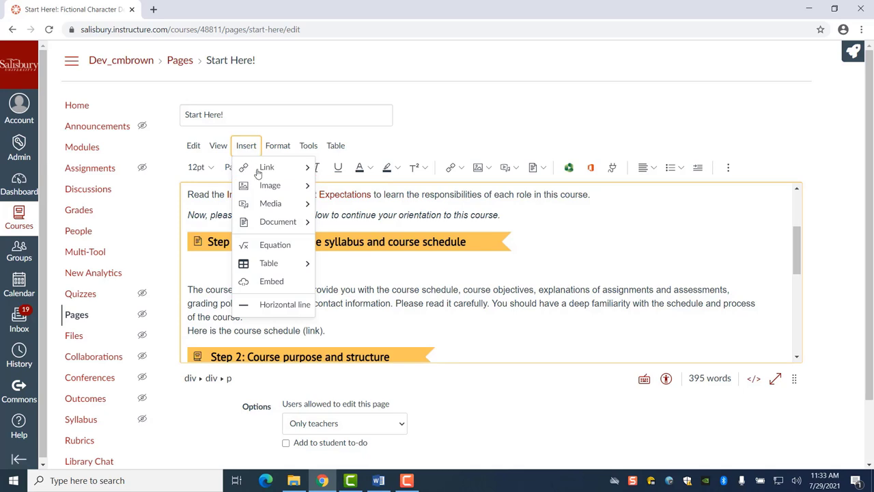
pyautogui.moveTo(273, 228)
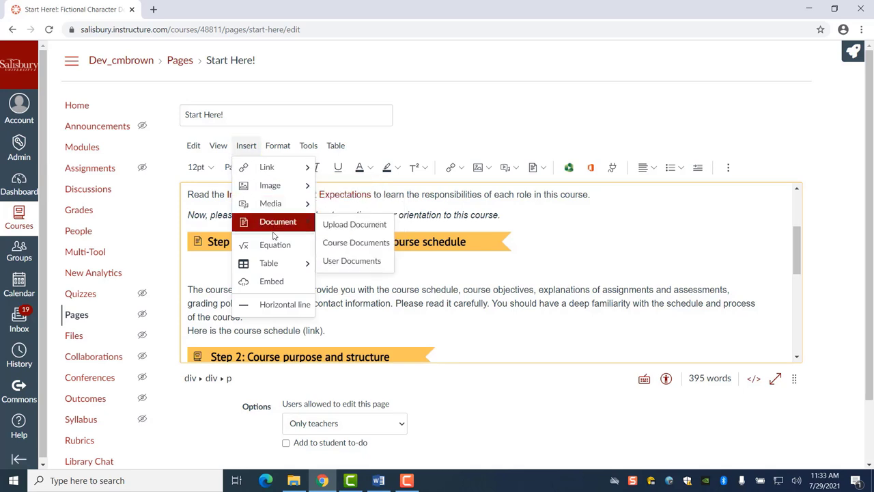
pyautogui.click(366, 250)
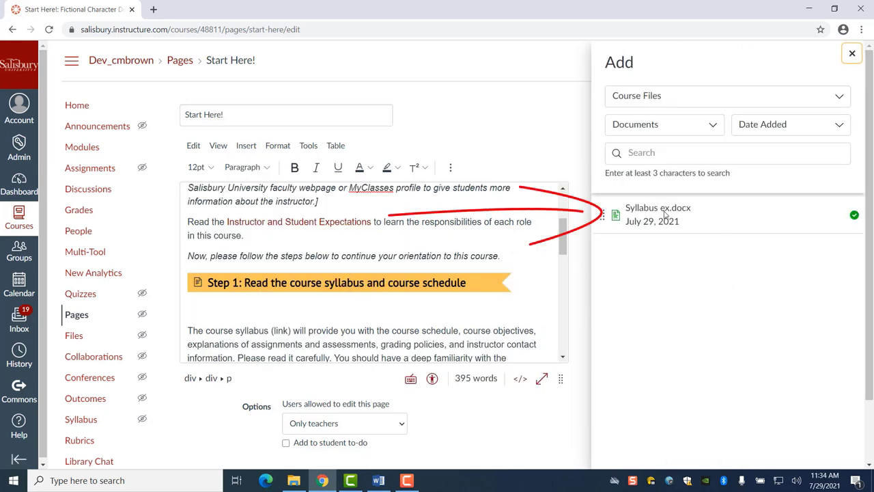
pyautogui.click(662, 216)
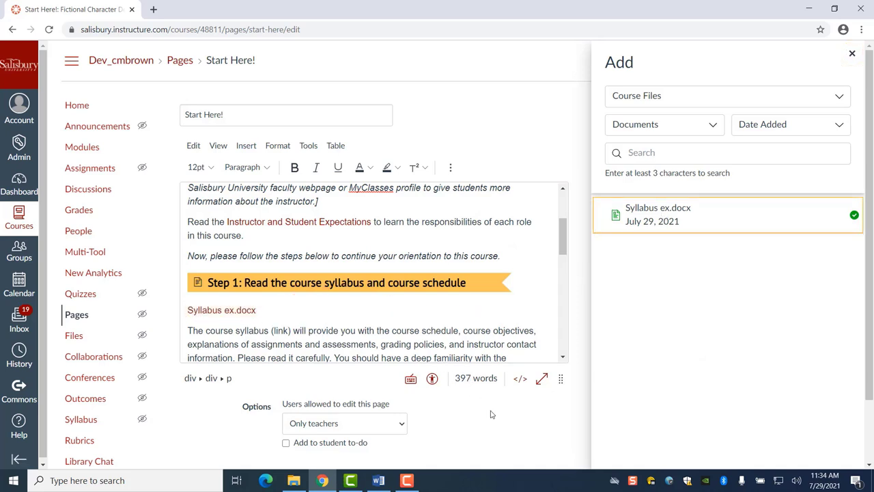
pyautogui.scroll(-1, 488, 413)
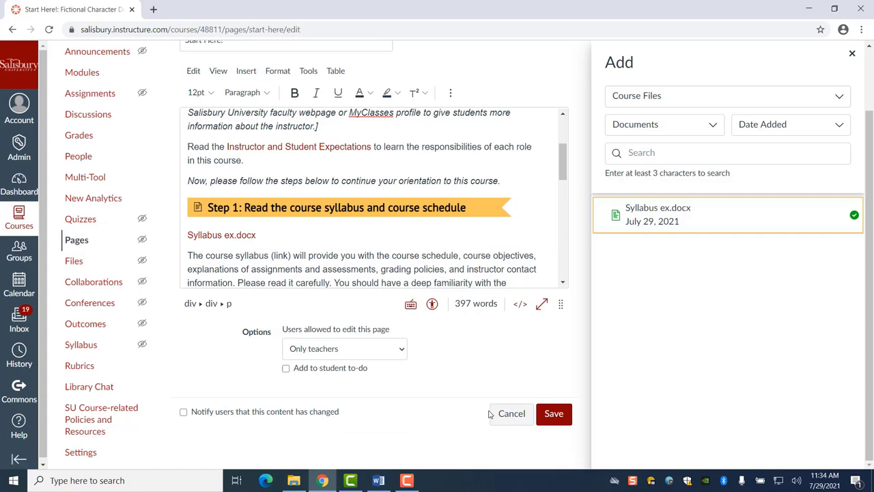
pyautogui.click(554, 415)
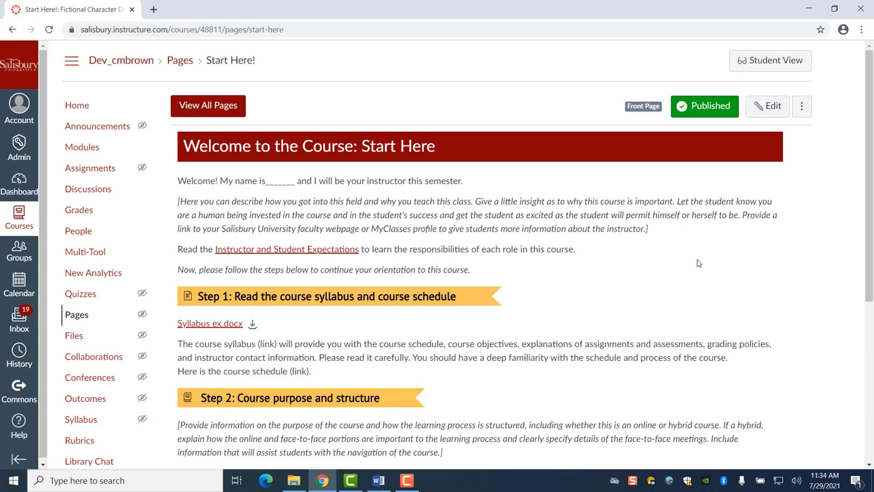
# Reopen the page for editing and link the word "link" in the course syllabus sentence to the course document Syllabus ex.docx.
pyautogui.click(768, 106)
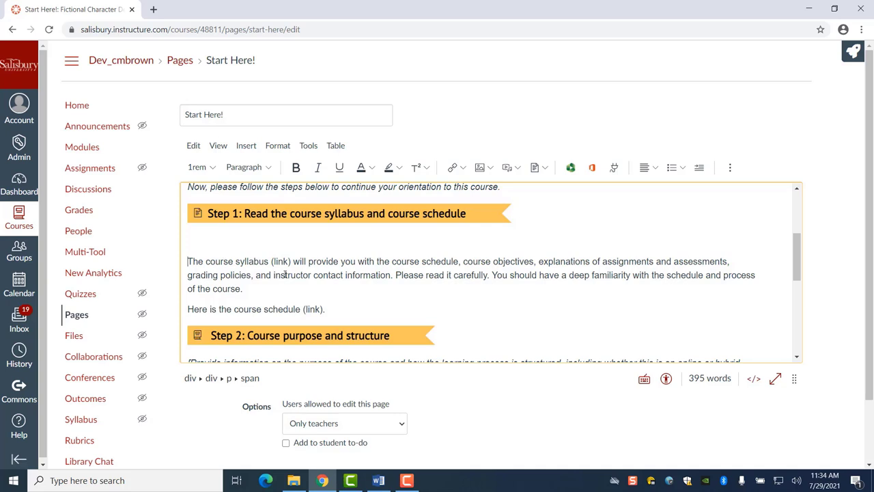
pyautogui.moveTo(272, 261); pyautogui.dragTo(290, 262)
pyautogui.click(238, 147)
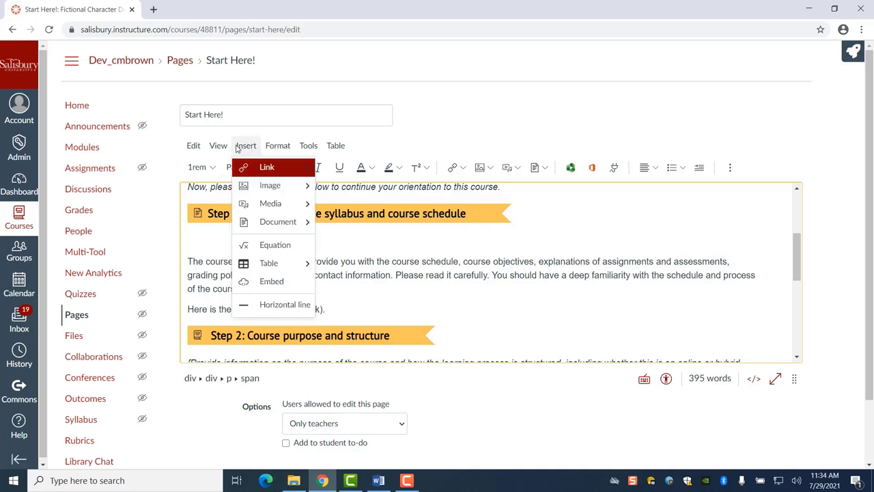
pyautogui.moveTo(281, 228)
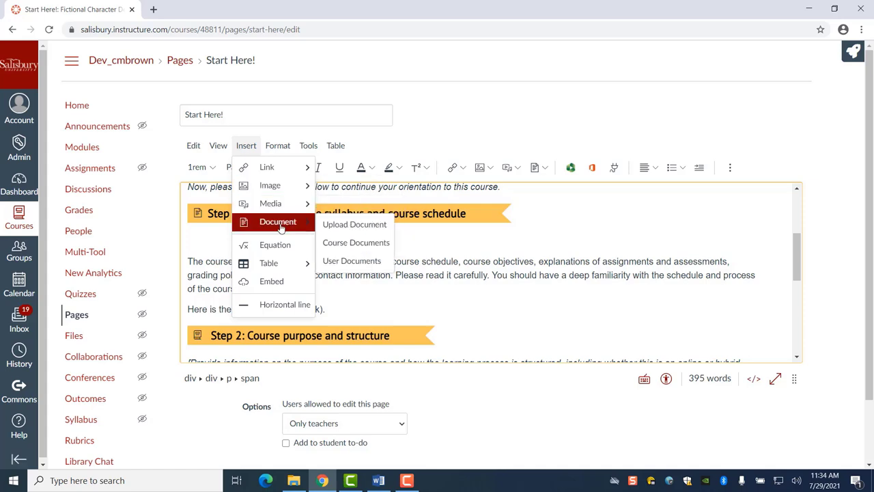
pyautogui.click(350, 243)
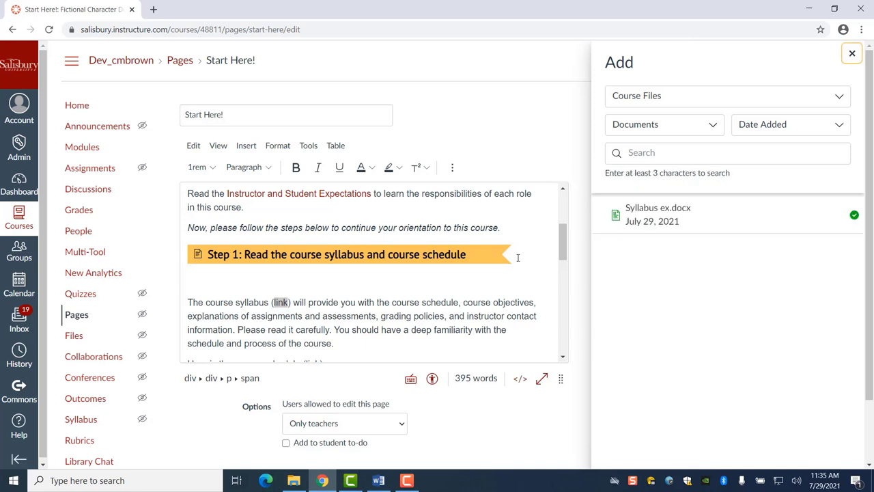
pyautogui.click(708, 205)
pyautogui.click(851, 52)
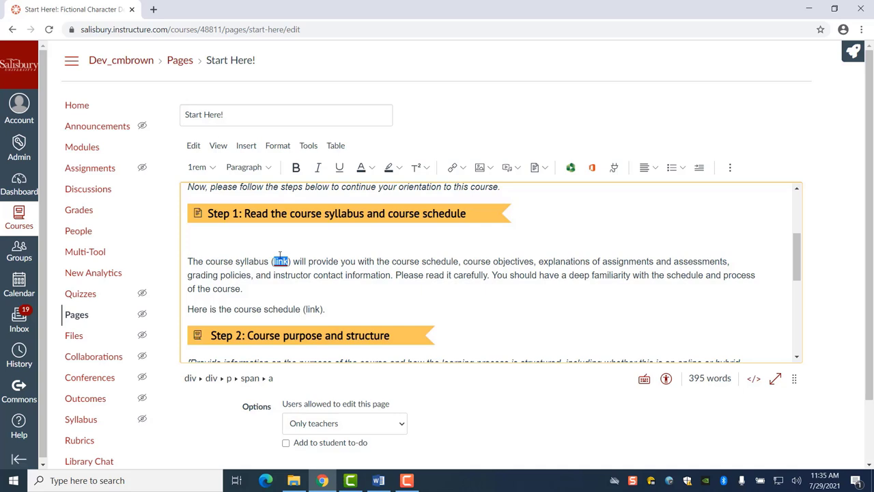
# Upload Syllabus ex.pdf from the computer as the document linked to the selected word "link", and save the page.
pyautogui.click(247, 145)
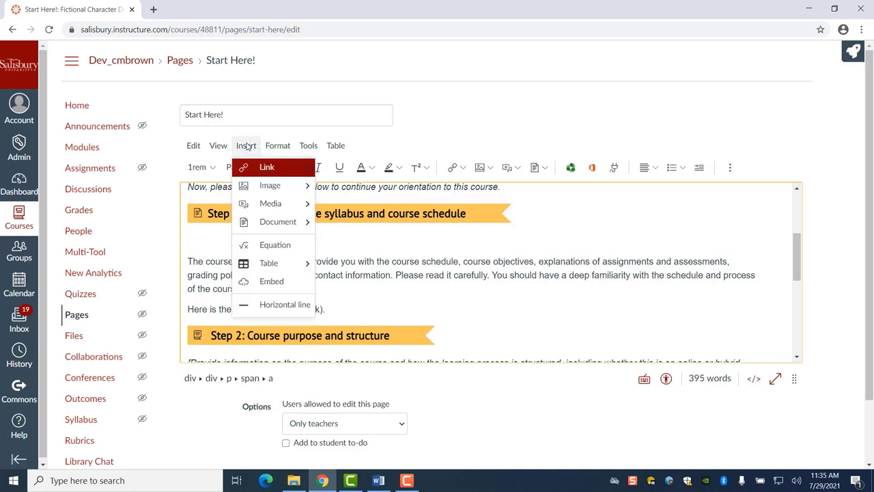
pyautogui.moveTo(261, 170)
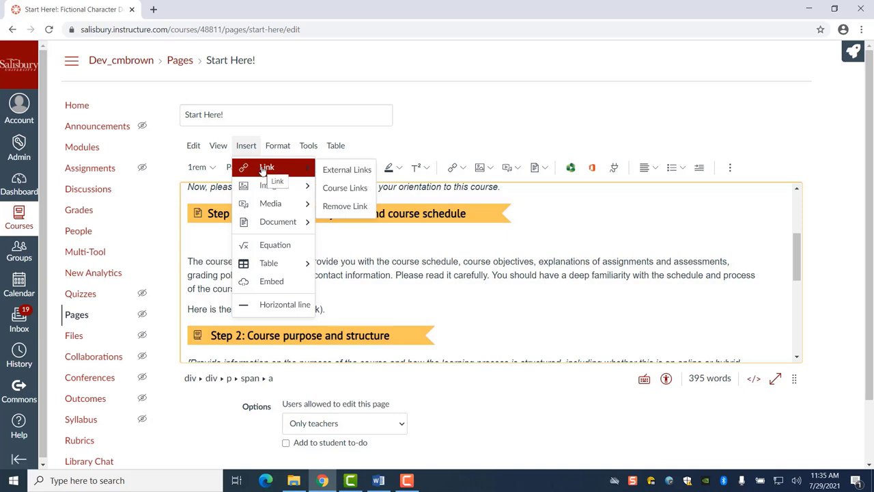
pyautogui.moveTo(268, 224)
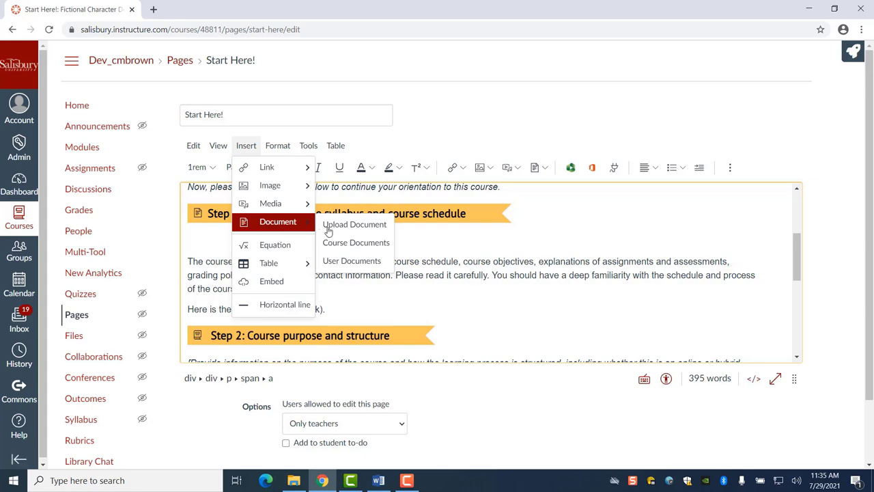
pyautogui.click(359, 228)
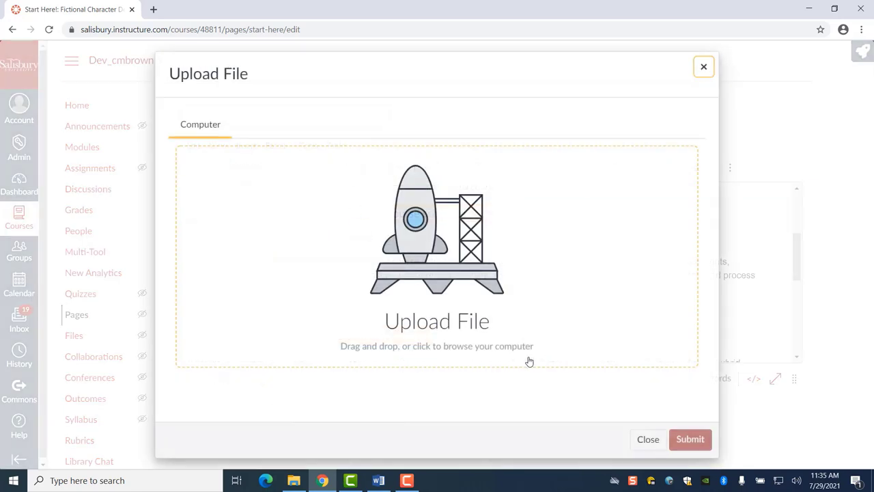
pyautogui.click(559, 325)
pyautogui.click(158, 156)
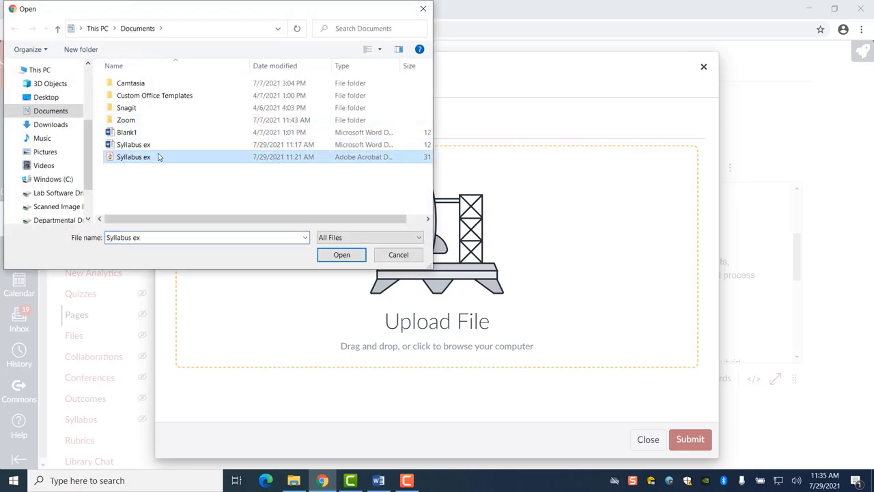
pyautogui.click(160, 156)
pyautogui.click(197, 160)
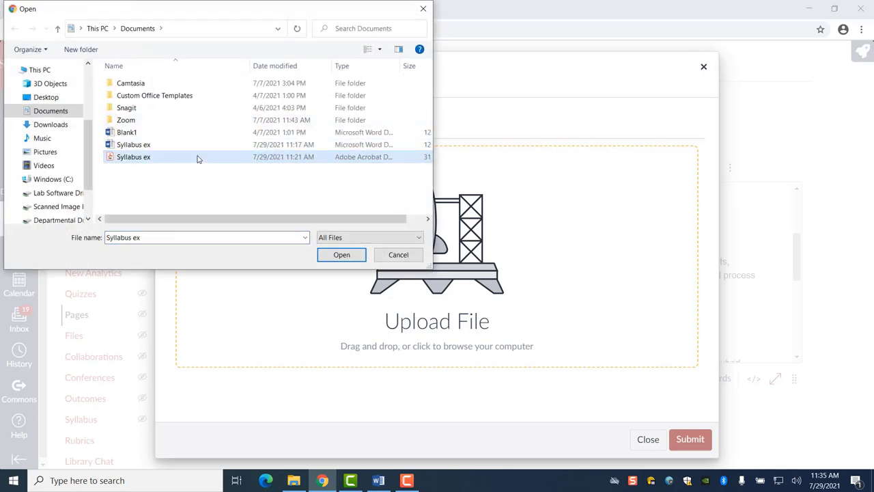
pyautogui.click(336, 254)
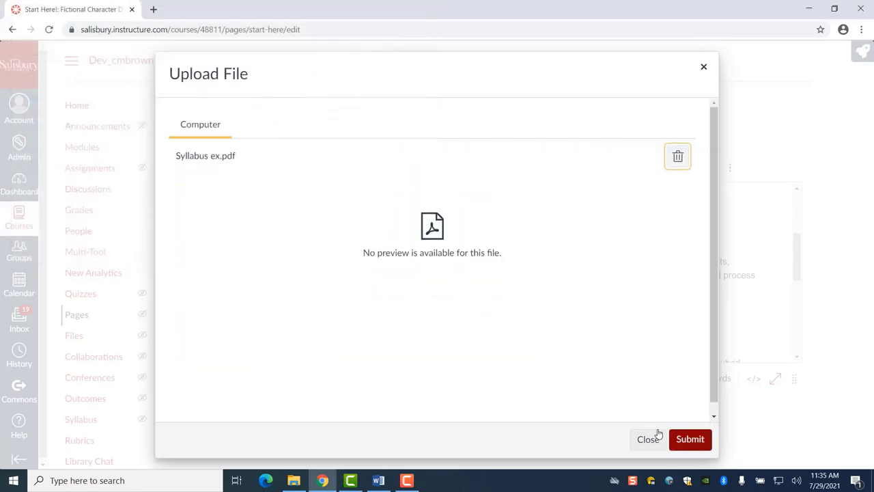
pyautogui.click(680, 440)
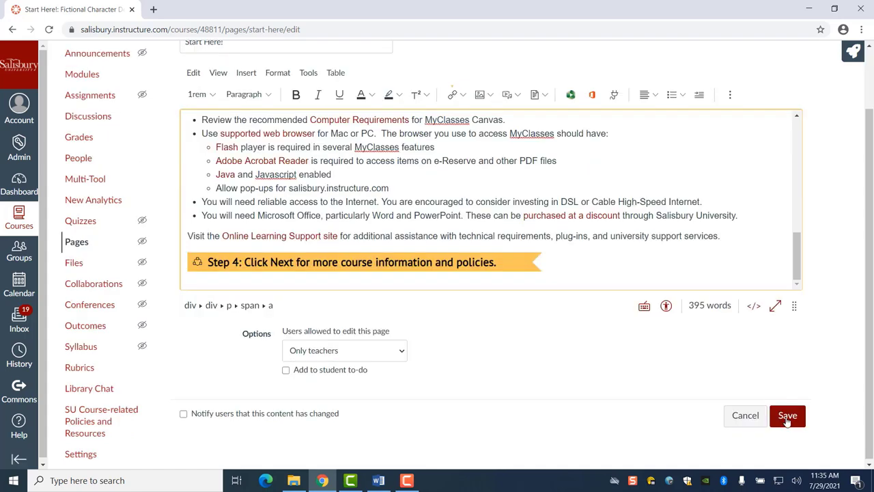
pyautogui.click(786, 415)
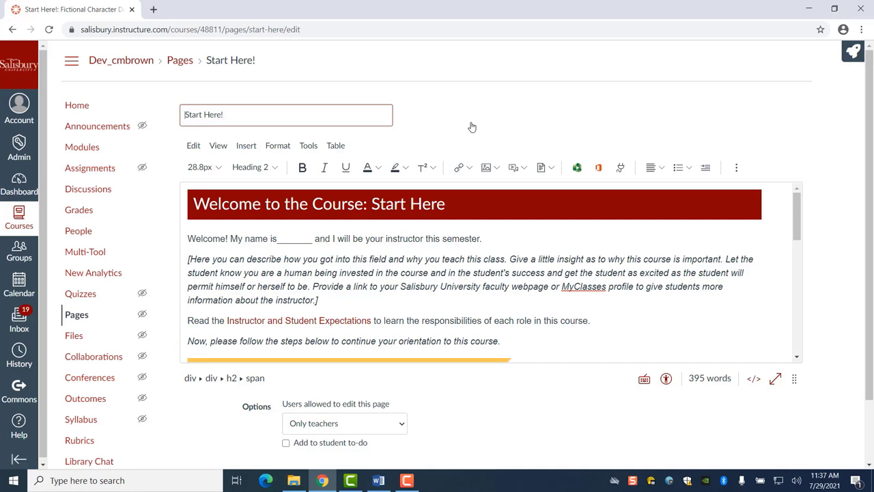
# Remove the existing hyperlink from the word "link" in the course syllabus sentence under Step 1.
pyautogui.scroll(-2, 330, 259)
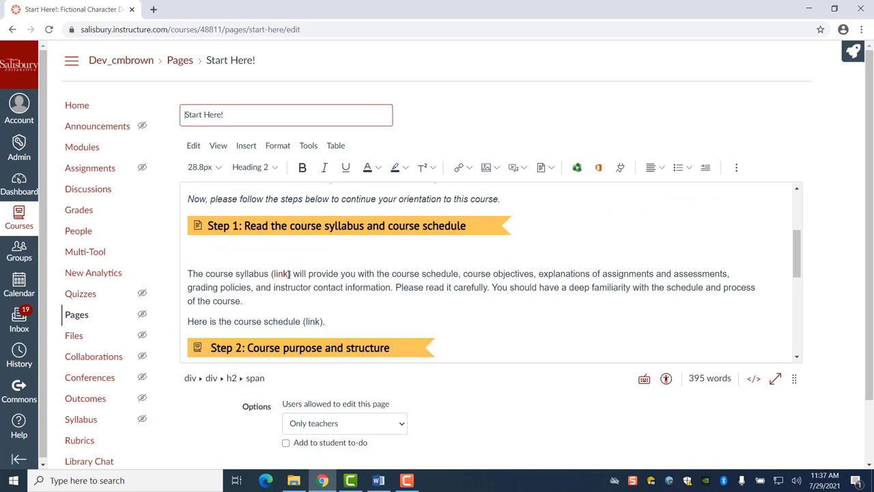
pyautogui.click(281, 273)
pyautogui.click(300, 252)
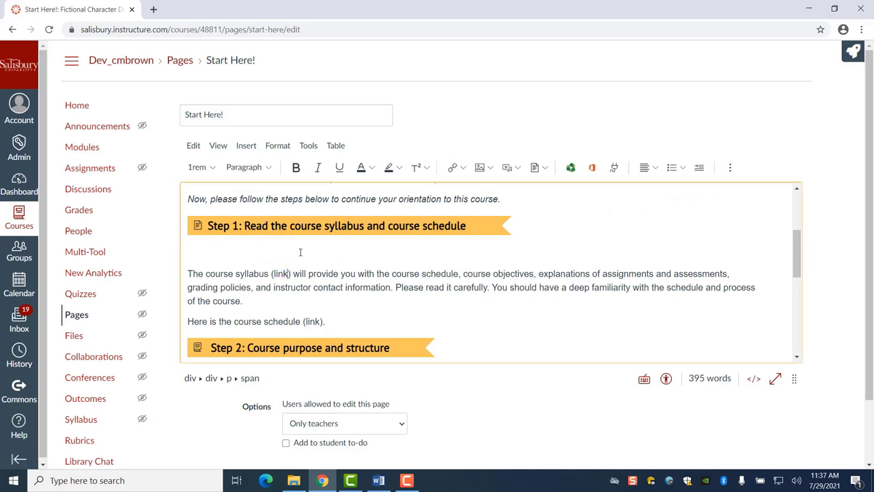
# Link the word "link" in the course syllabus sentence to the course page Syllabus Ex.
pyautogui.moveTo(289, 273); pyautogui.dragTo(275, 274)
pyautogui.click(247, 146)
pyautogui.moveTo(265, 164)
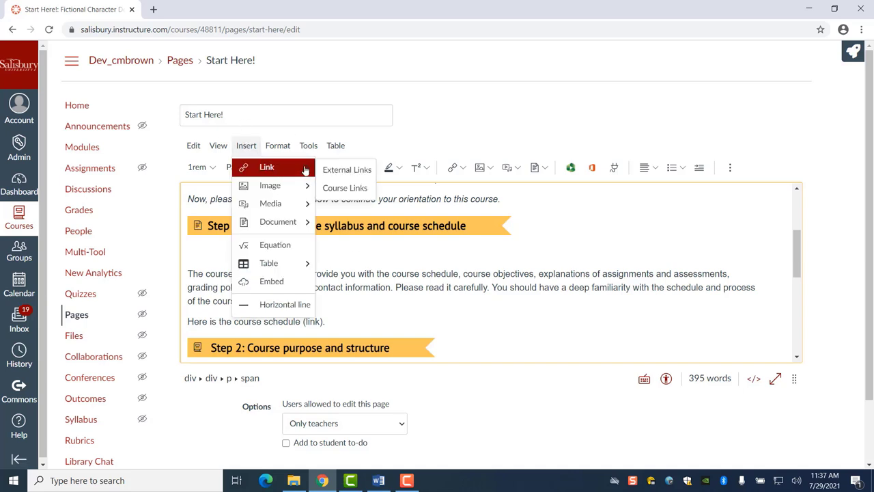
pyautogui.click(338, 190)
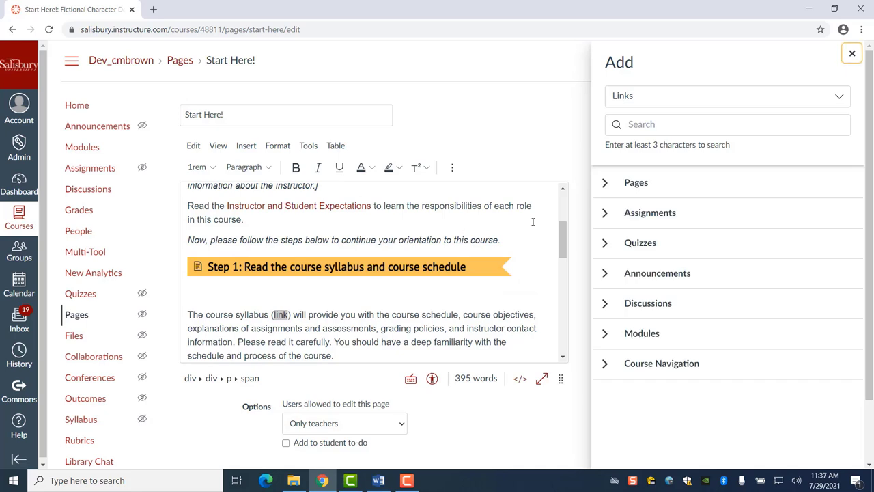
pyautogui.click(608, 182)
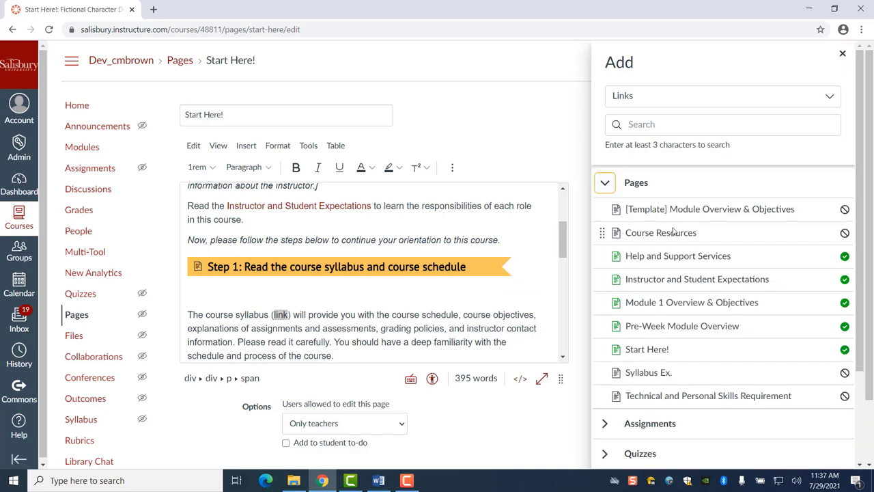
pyautogui.scroll(-1, 689, 349)
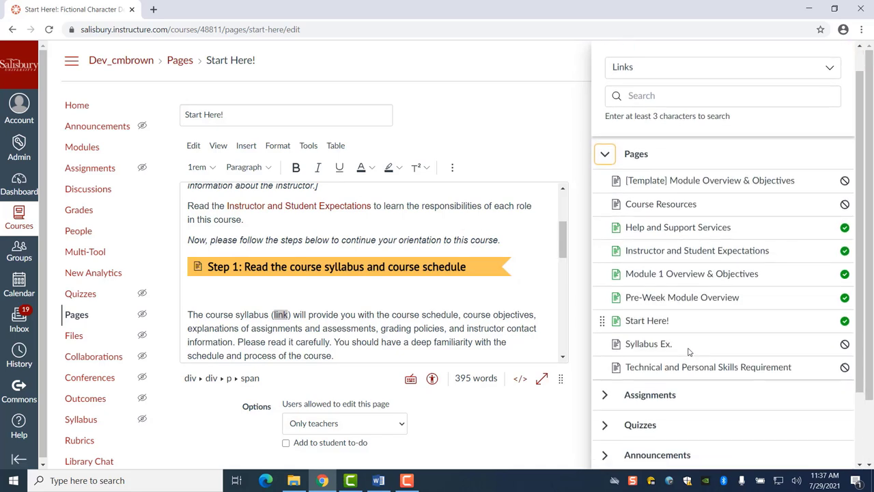
pyautogui.click(657, 347)
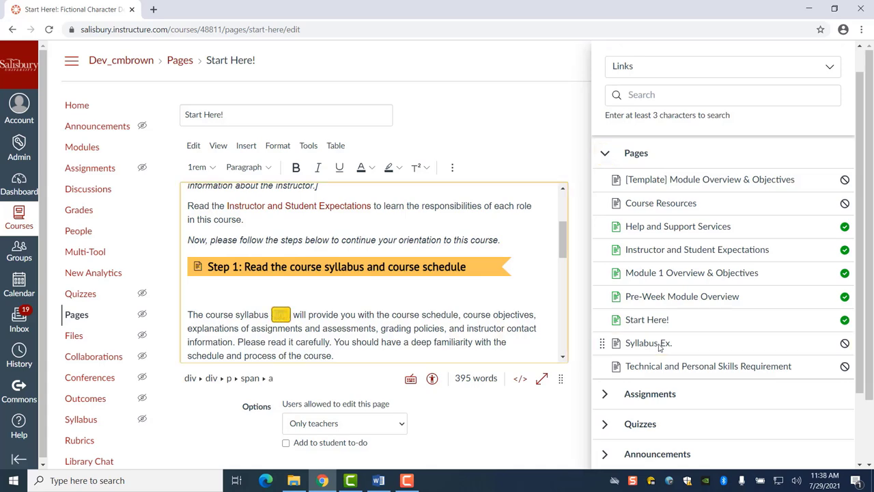
# Save the Start Here! page with its new syllabus link.
pyautogui.scroll(-2, 558, 410)
pyautogui.click(559, 421)
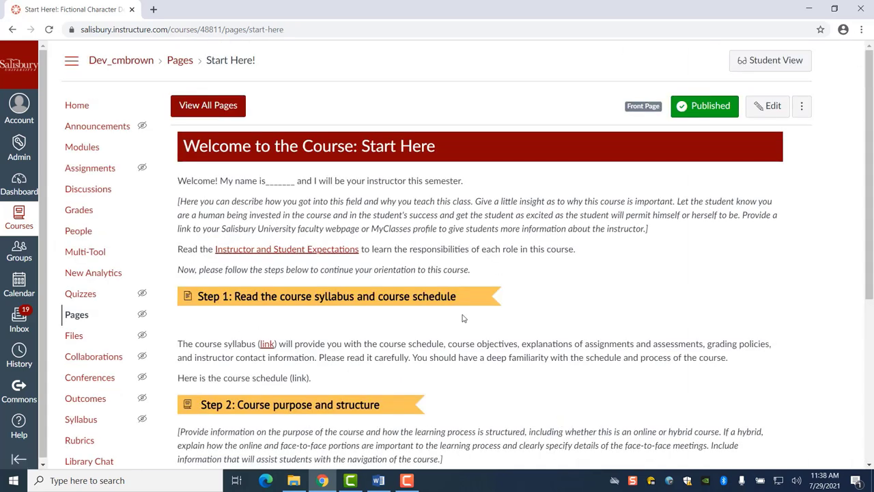
# Go to the course's Modules page and add a new module named Chapter 1.
pyautogui.click(83, 148)
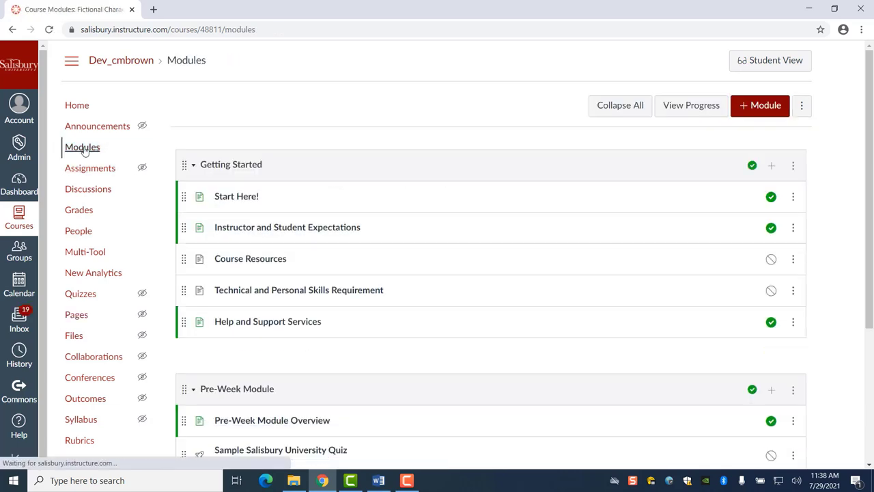
pyautogui.scroll(-1, 556, 220)
pyautogui.scroll(-3, 558, 220)
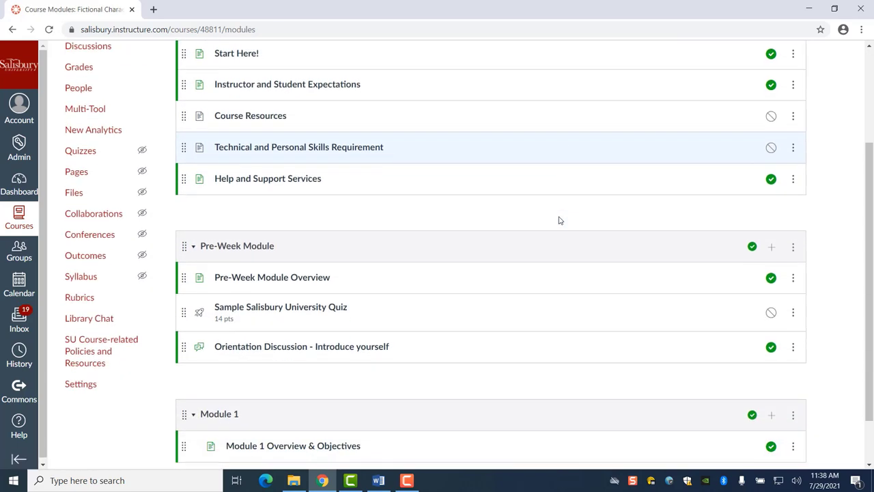
pyautogui.scroll(2, 559, 220)
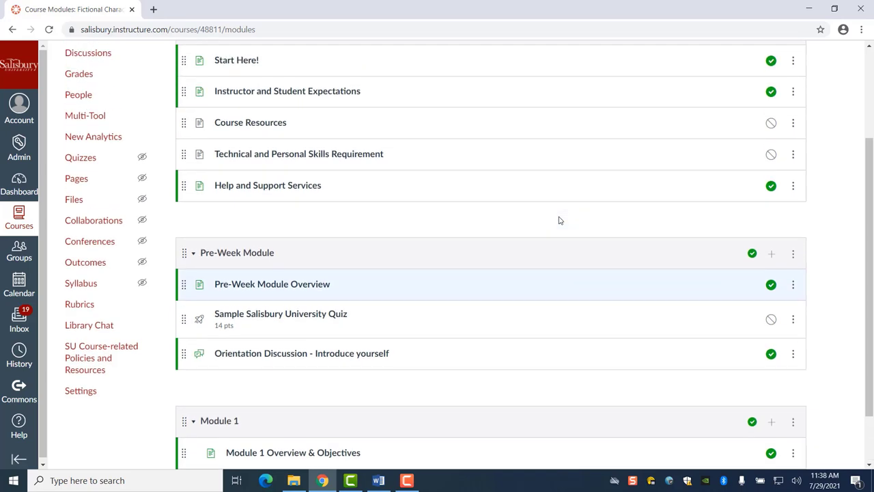
pyautogui.scroll(2, 558, 220)
pyautogui.click(760, 102)
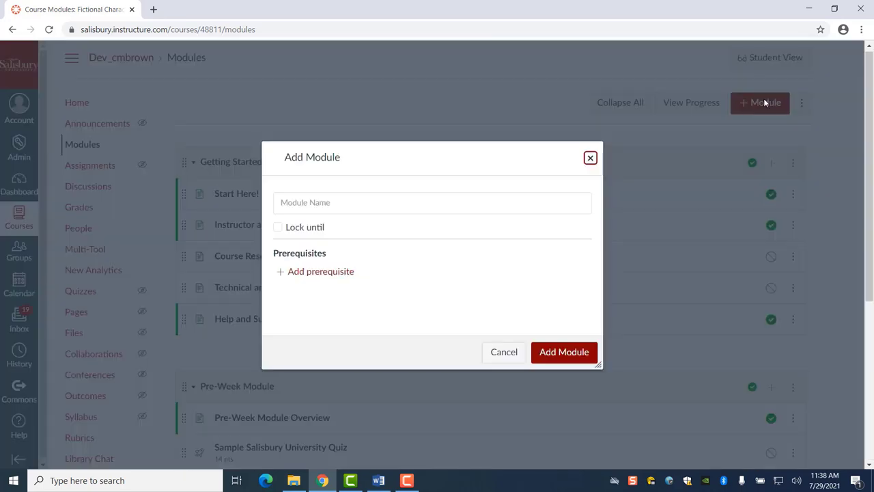
pyautogui.click(409, 198)
pyautogui.write('CHapter')
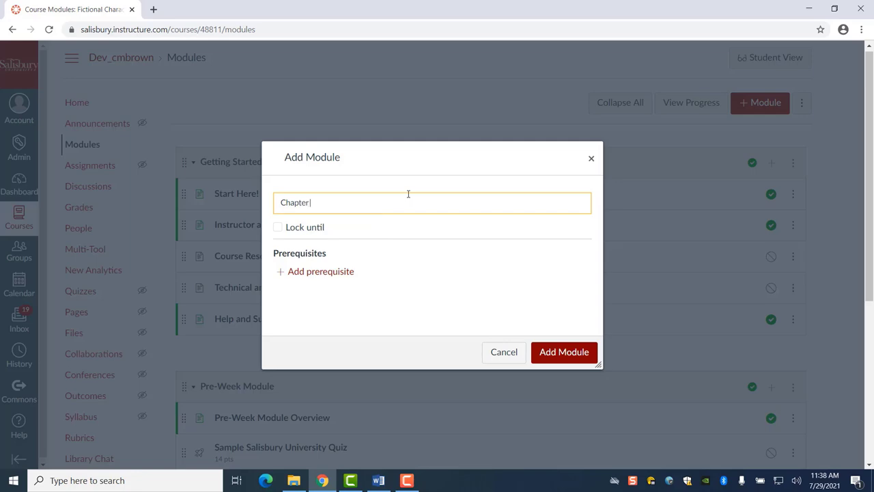
pyautogui.write(' 1')
pyautogui.click(572, 354)
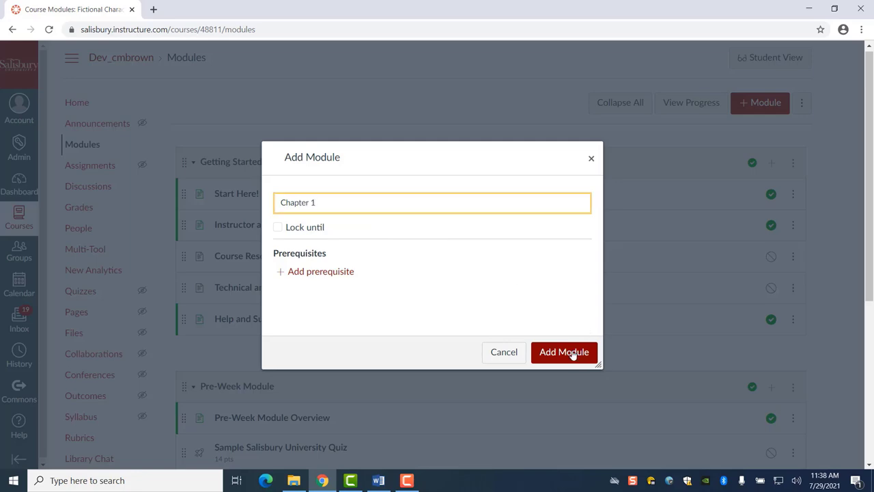
# Start adding an item to the Chapter 1 module, set its type to Page, and select the Syllabus Ex. page.
pyautogui.scroll(-5, 561, 278)
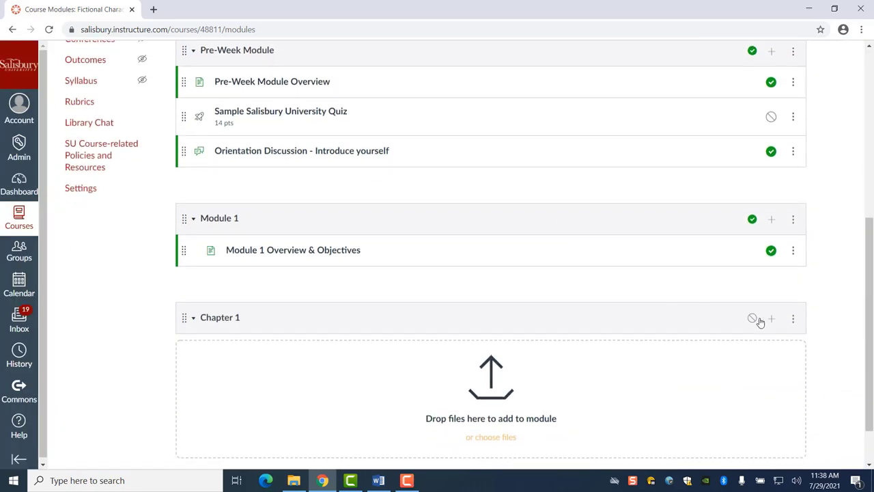
pyautogui.click(771, 319)
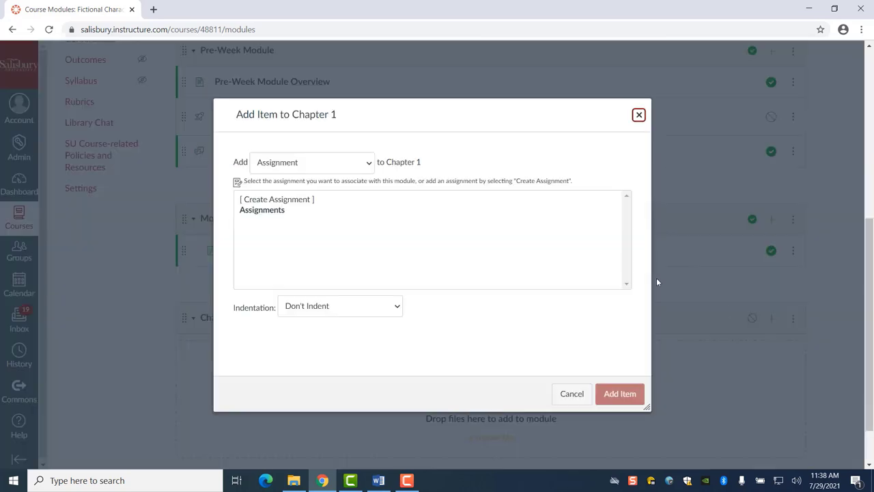
pyautogui.click(364, 165)
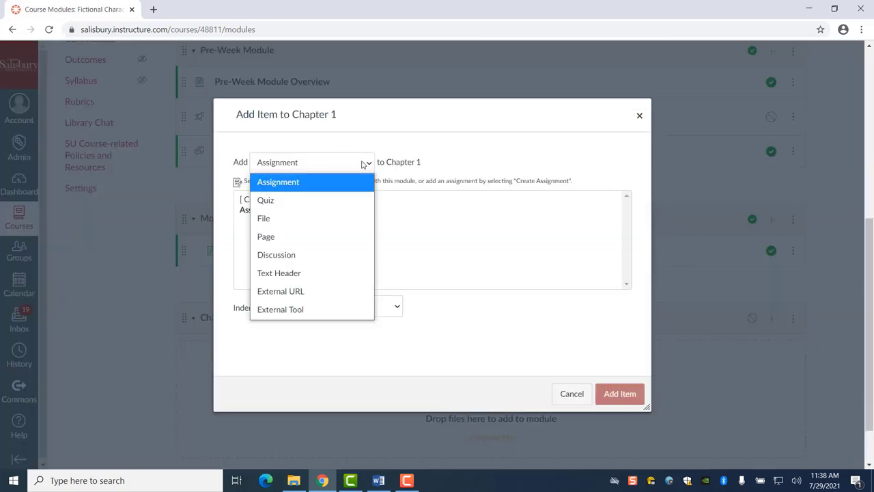
pyautogui.click(321, 217)
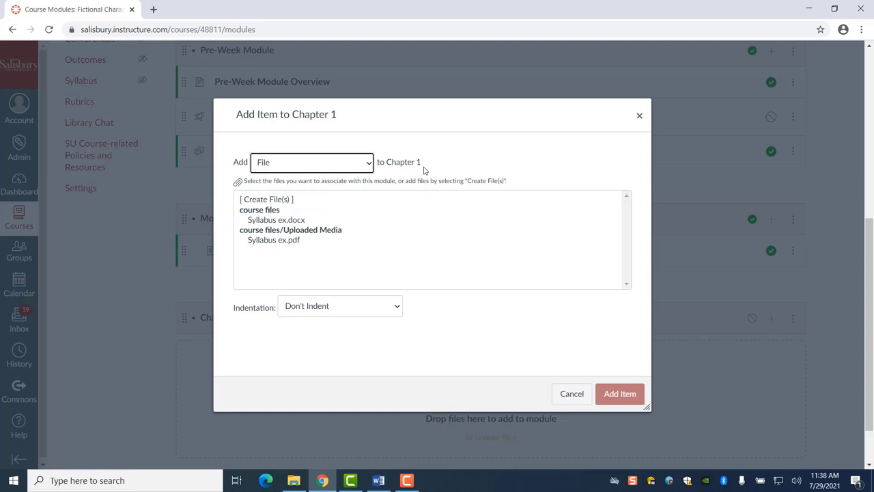
pyautogui.click(370, 163)
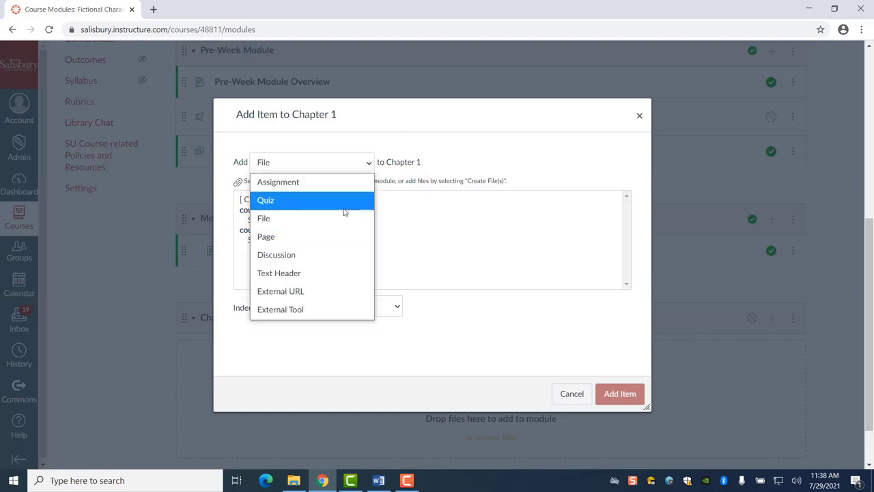
pyautogui.click(334, 237)
pyautogui.scroll(-1, 353, 249)
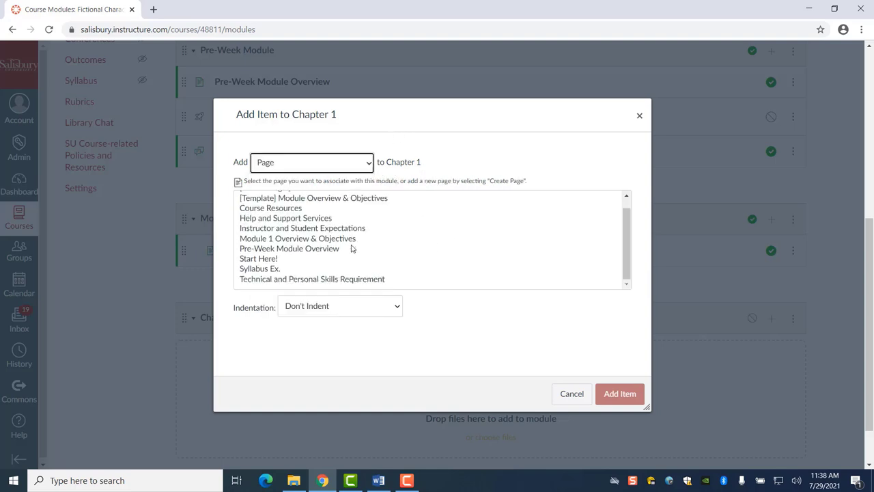
pyautogui.click(265, 270)
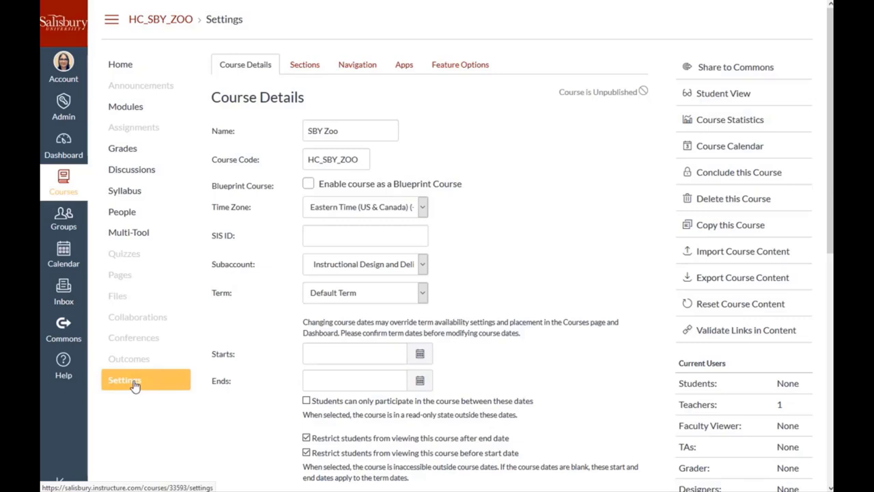
# In the HC_SBY_ZOO course's navigation settings, move Files to the items hidden from students and disable Chat.
pyautogui.click(357, 64)
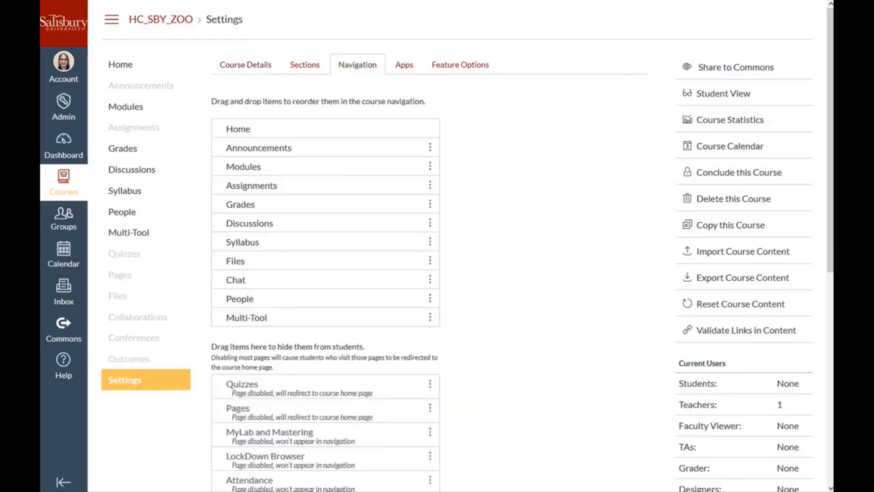
pyautogui.moveTo(235, 261); pyautogui.dragTo(260, 410)
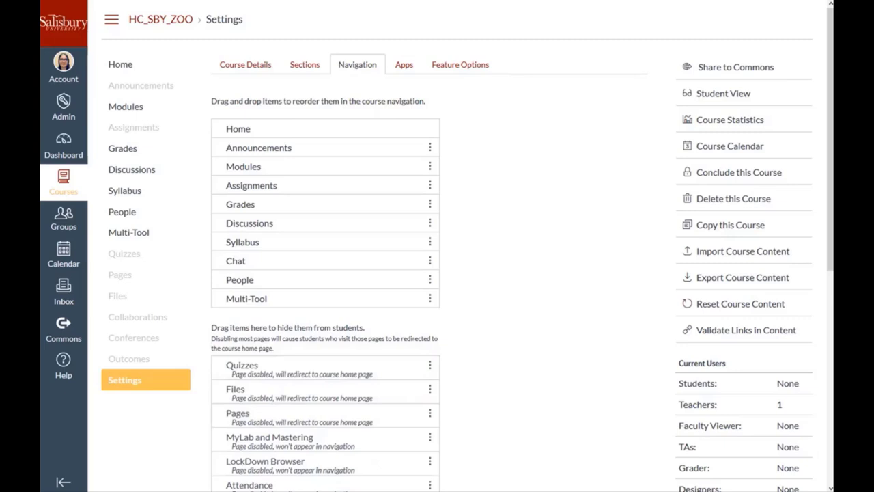
pyautogui.click(433, 262)
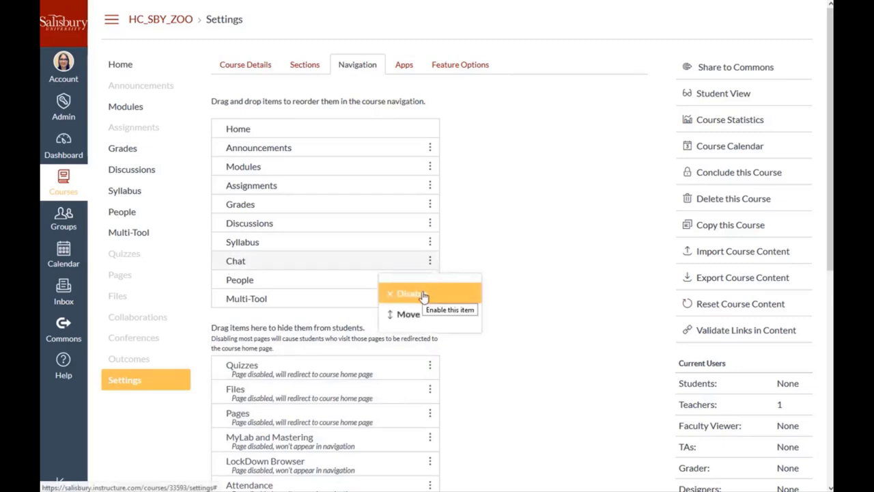
pyautogui.click(423, 295)
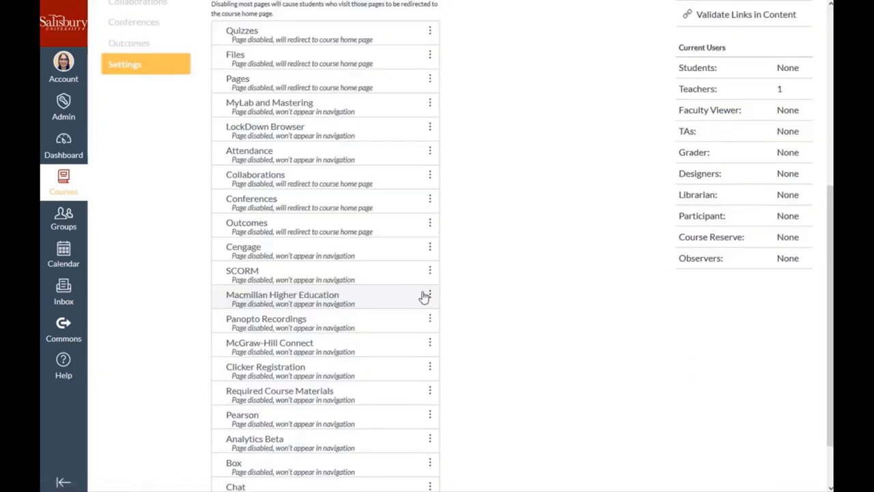
# Reorder the course navigation so Discussions sits below People and Modules sits directly above Discussions.
pyautogui.scroll(5, 485, 287)
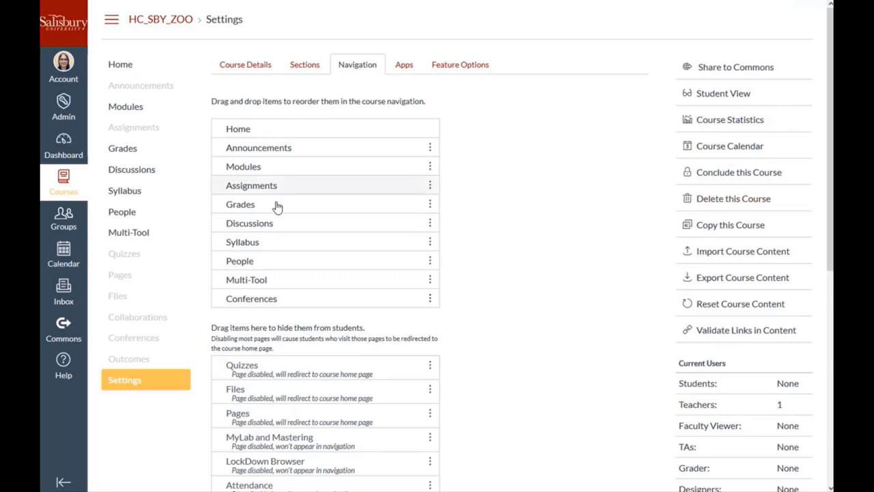
pyautogui.moveTo(214, 226); pyautogui.dragTo(226, 261)
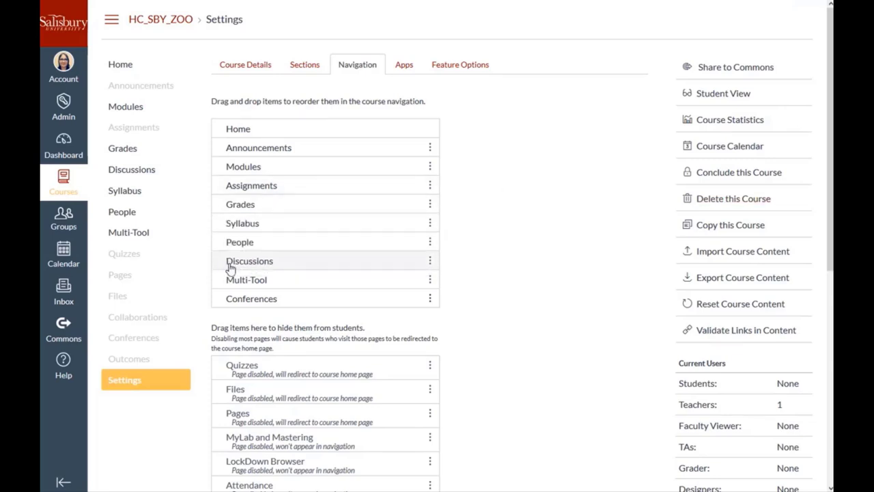
pyautogui.moveTo(218, 170); pyautogui.dragTo(226, 244)
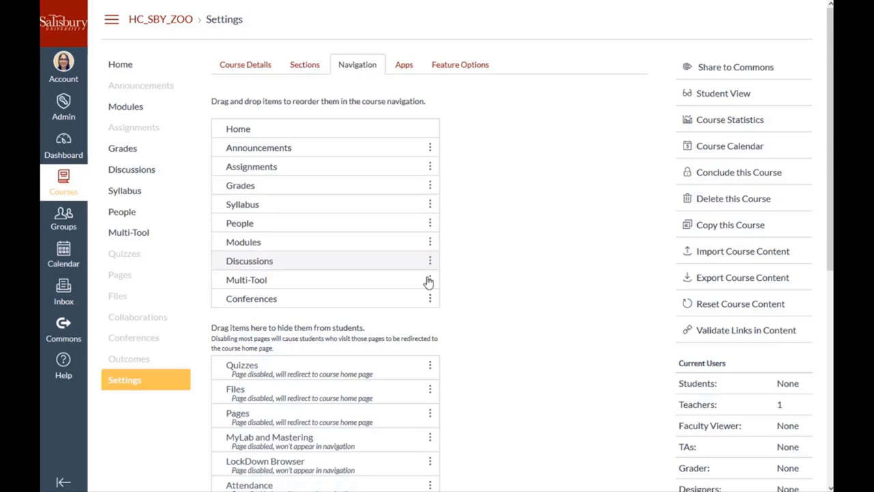
# Use the Move option to place Modules before Assignments in the course navigation, and save the navigation settings.
pyautogui.click(430, 243)
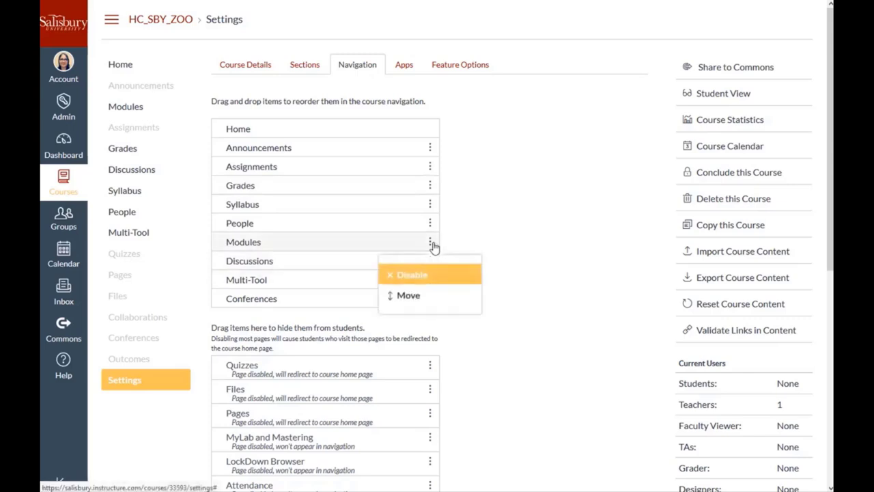
pyautogui.click(393, 303)
pyautogui.click(679, 77)
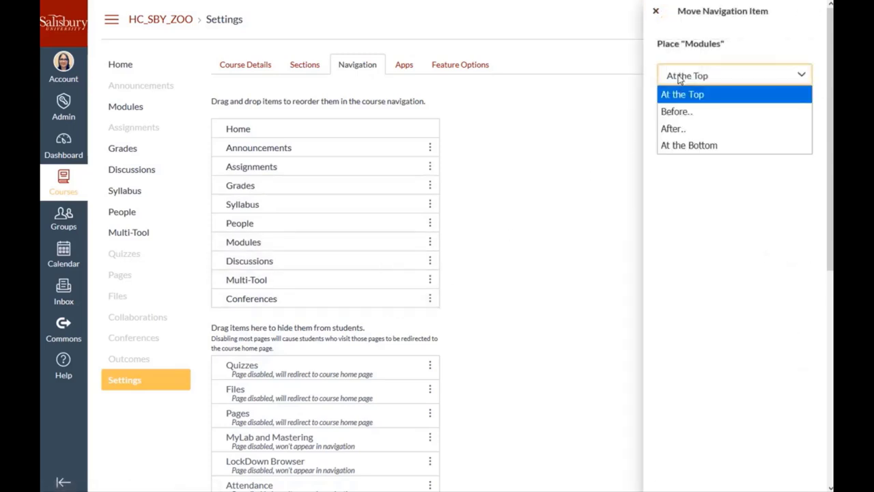
pyautogui.click(676, 113)
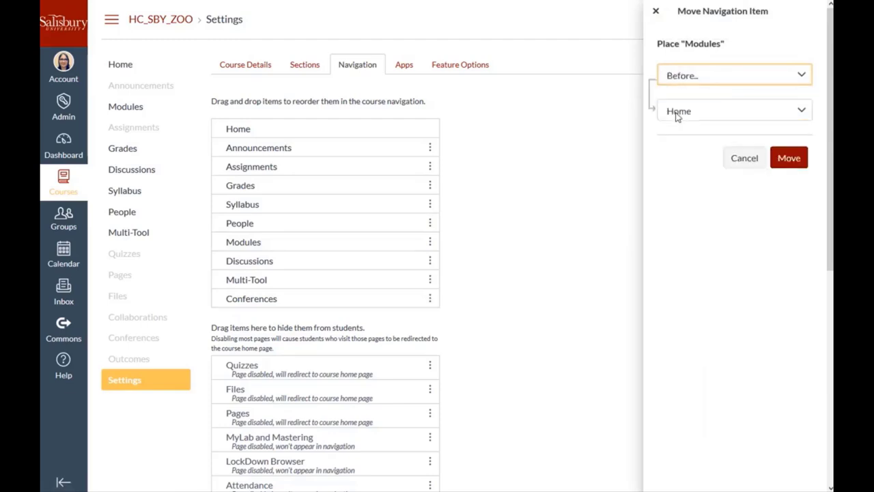
pyautogui.click(677, 113)
pyautogui.click(675, 167)
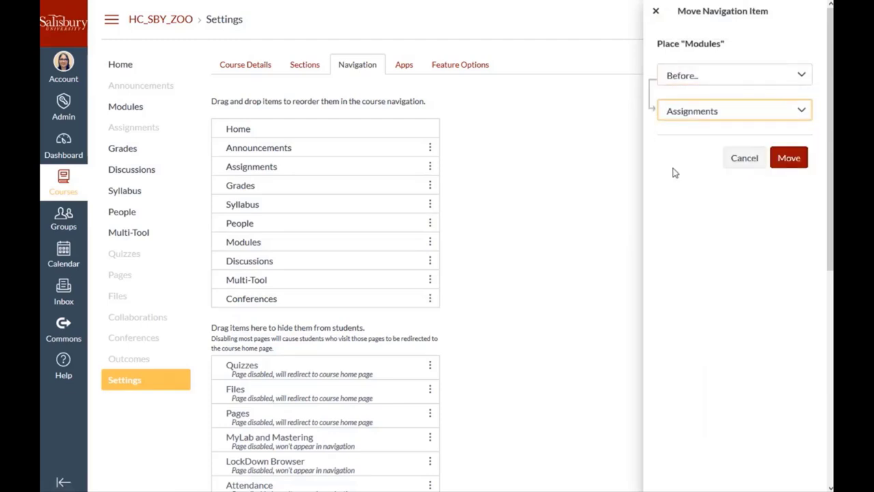
pyautogui.click(806, 157)
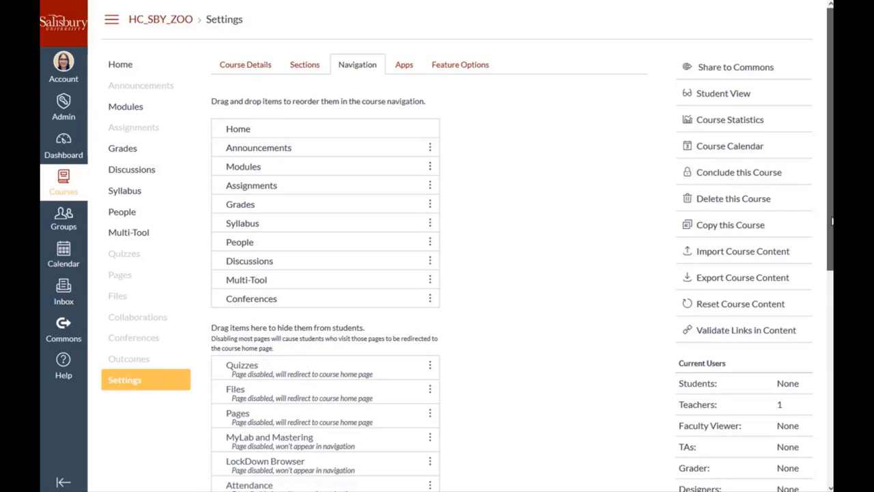
pyautogui.moveTo(832, 220); pyautogui.dragTo(823, 448)
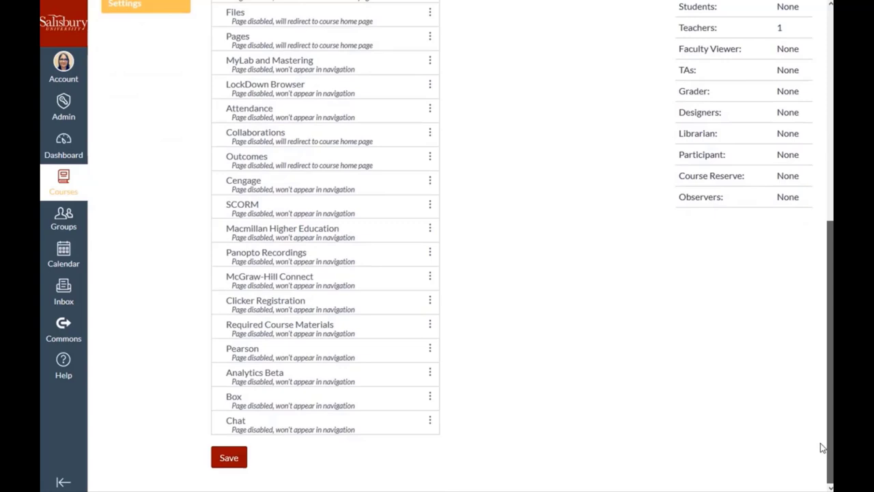
pyautogui.click(229, 458)
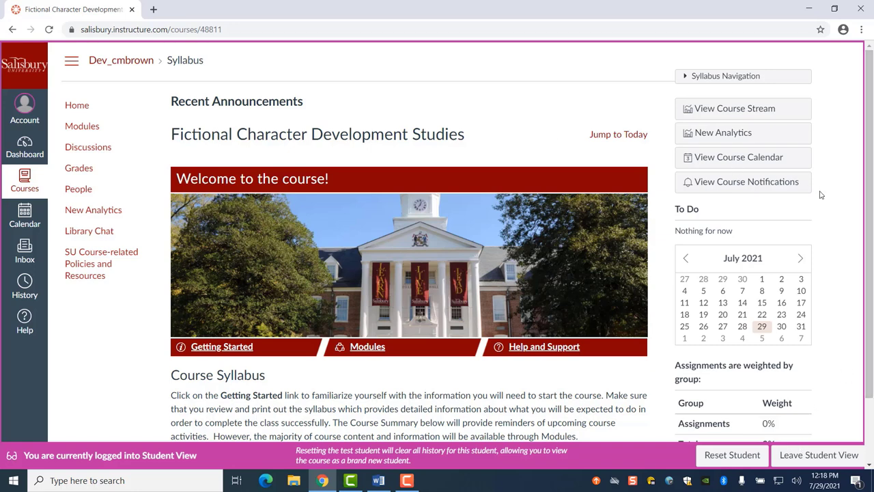
# Leave Student View of the Fictional Character Development Studies course.
pyautogui.click(797, 454)
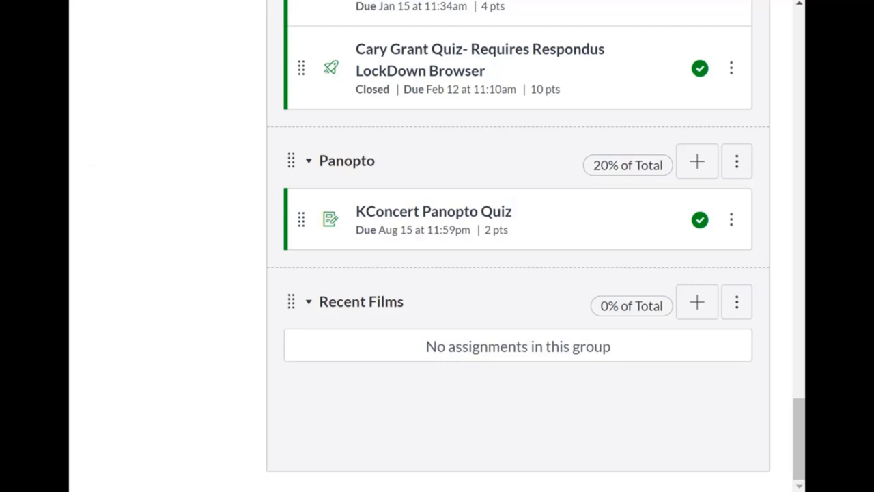
# Add an assignment named The Peanut Butter Falcon worth 30 points to the Recent Films group and save it.
pyautogui.click(702, 305)
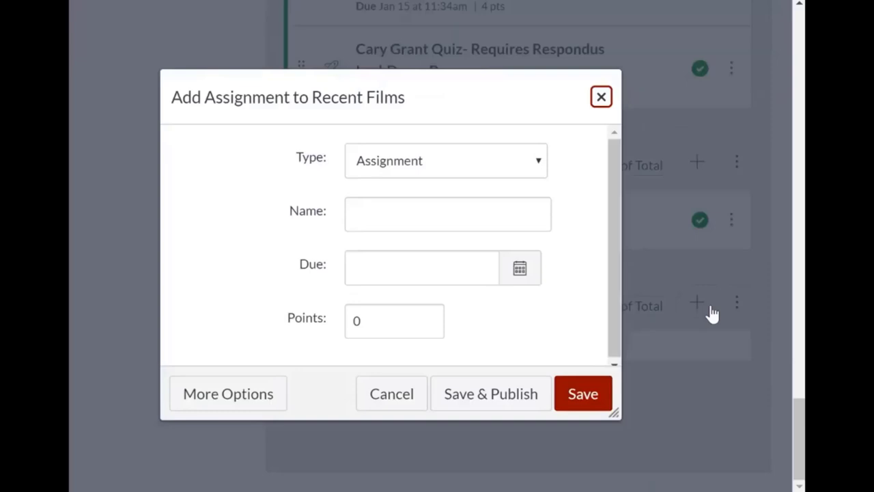
pyautogui.click(469, 220)
pyautogui.write('The Peanut Butter Falcon')
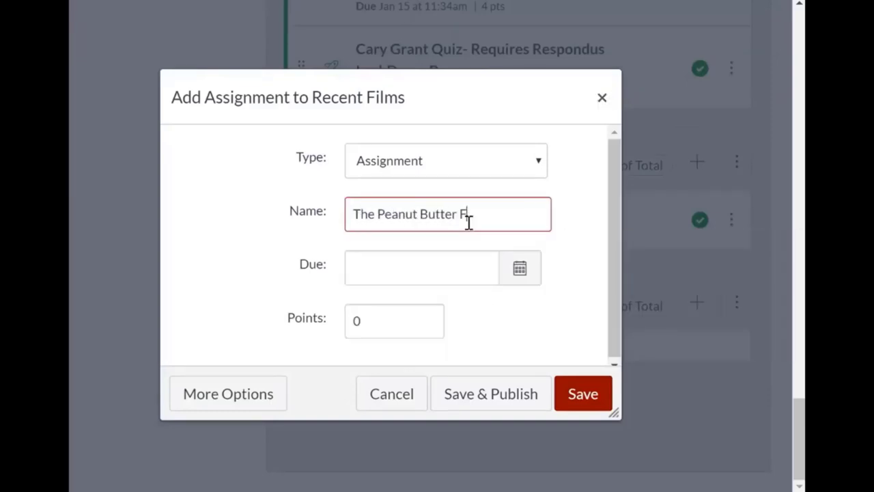
pyautogui.click(387, 318)
pyautogui.moveTo(386, 319); pyautogui.dragTo(306, 333)
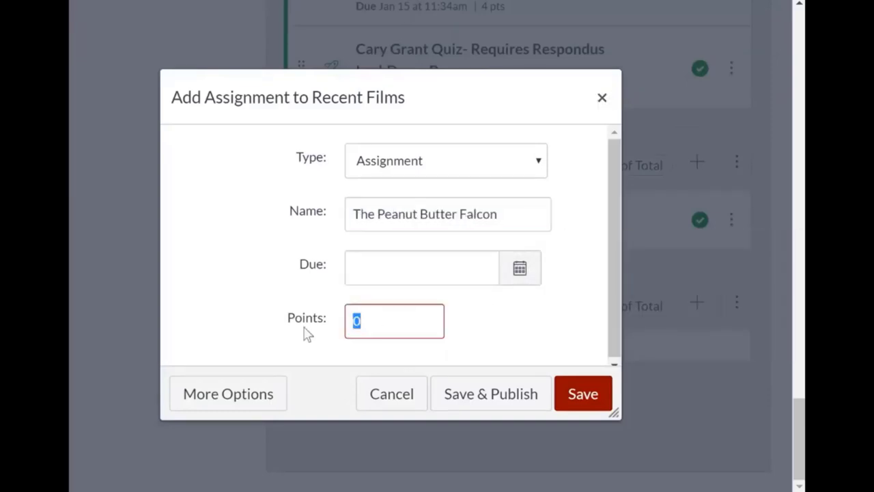
pyautogui.write('30')
pyautogui.click(585, 396)
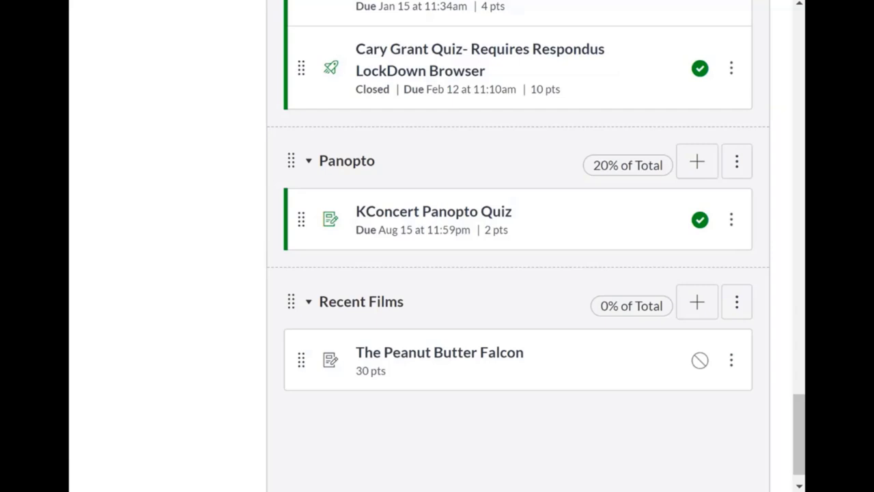
# Duplicate The Peanut Butter Falcon assignment in Recent Films, rename the copy Exit, set its points to 20 and save it.
pyautogui.click(732, 360)
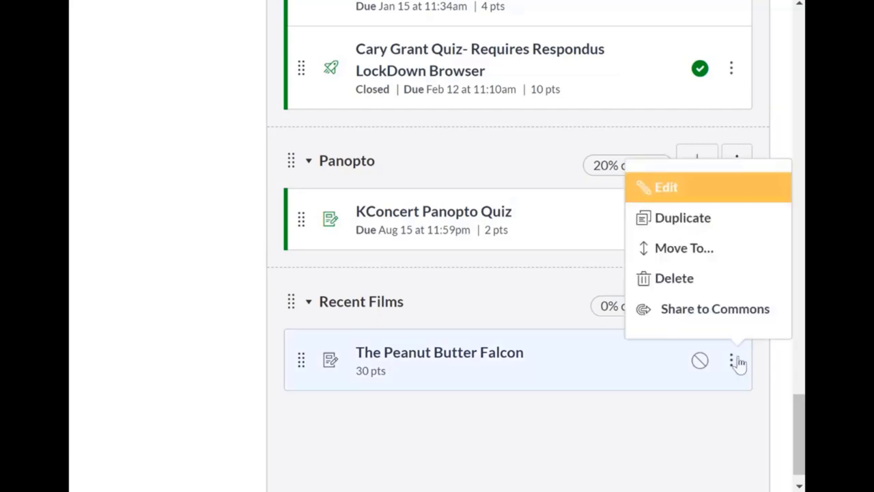
pyautogui.click(706, 219)
pyautogui.click(731, 420)
pyautogui.click(687, 250)
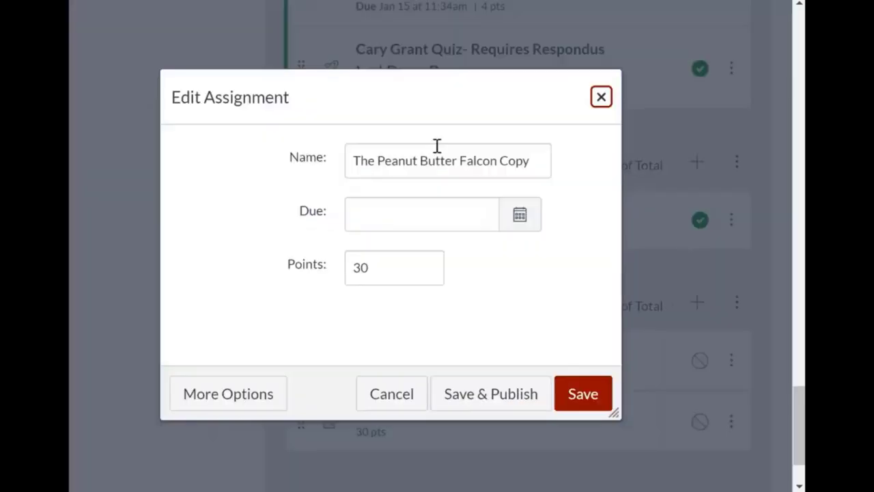
pyautogui.moveTo(530, 161); pyautogui.dragTo(318, 164)
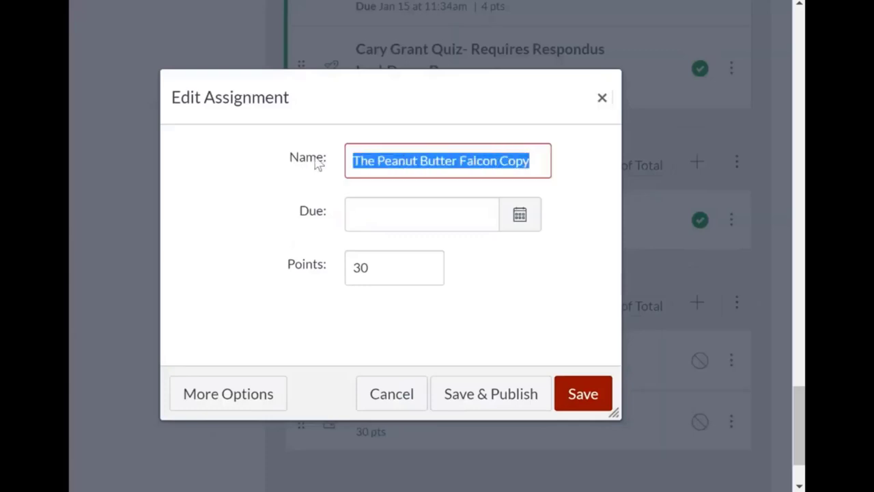
pyautogui.write('Exit')
pyautogui.press('Tab')
pyautogui.write('20')
pyautogui.click(583, 397)
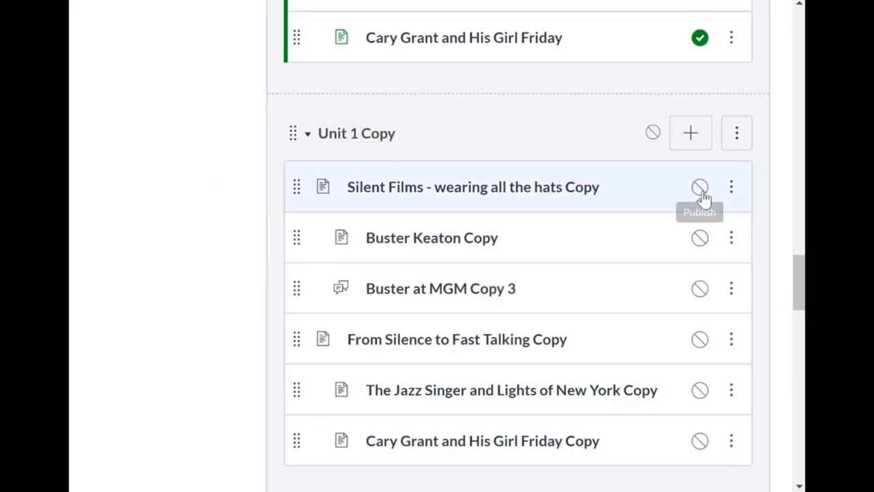
# Publish Silent Films - wearing all the hats Copy, Buster Keaton Copy and Buster at MGM Copy 3, plus the Unit 1 Copy module itself.
pyautogui.click(703, 194)
pyautogui.click(705, 240)
pyautogui.click(700, 288)
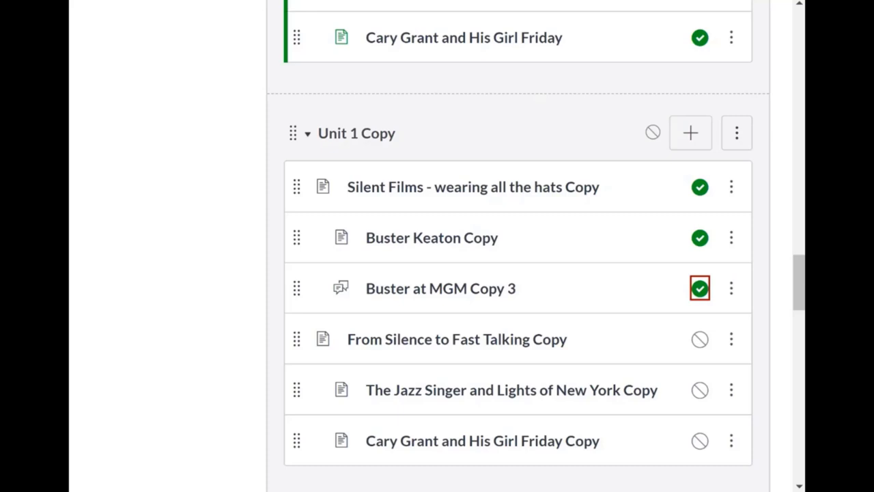
pyautogui.click(653, 137)
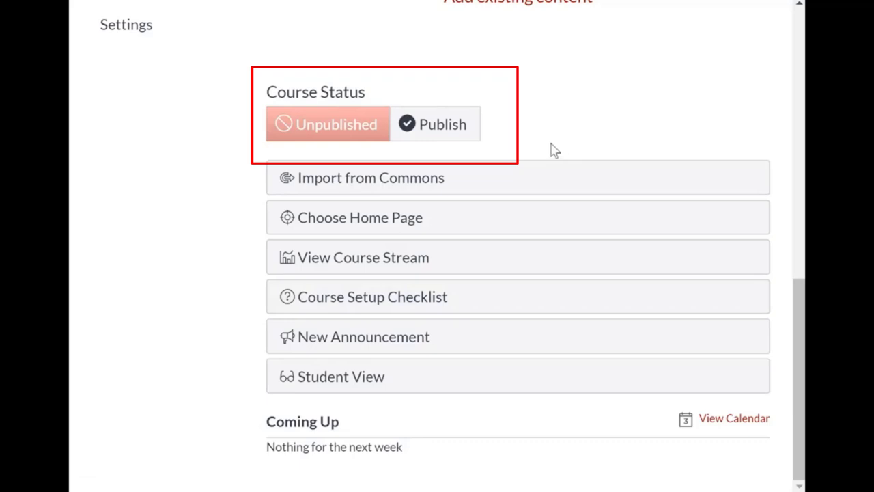
# Publish the course and open its Settings.
pyautogui.click(462, 135)
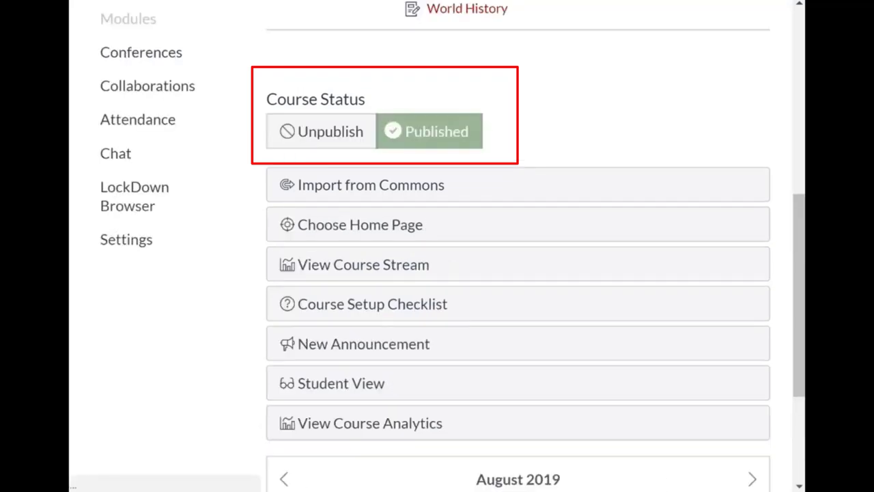
pyautogui.click(127, 256)
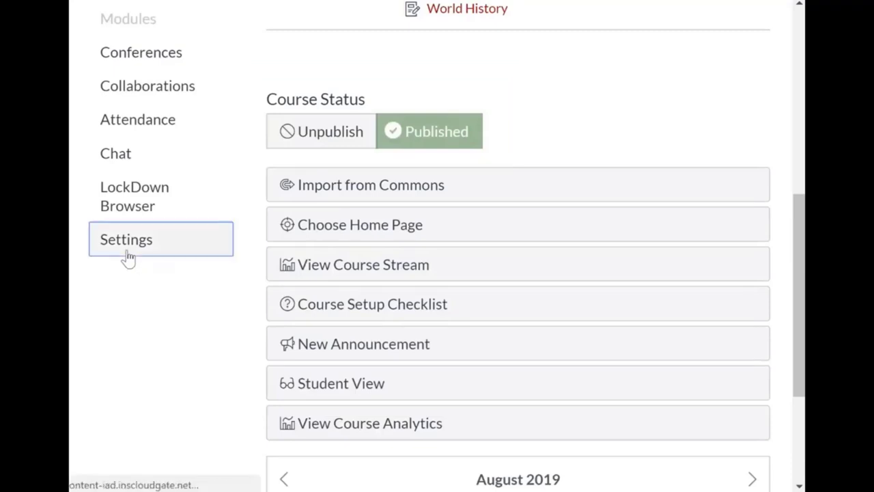